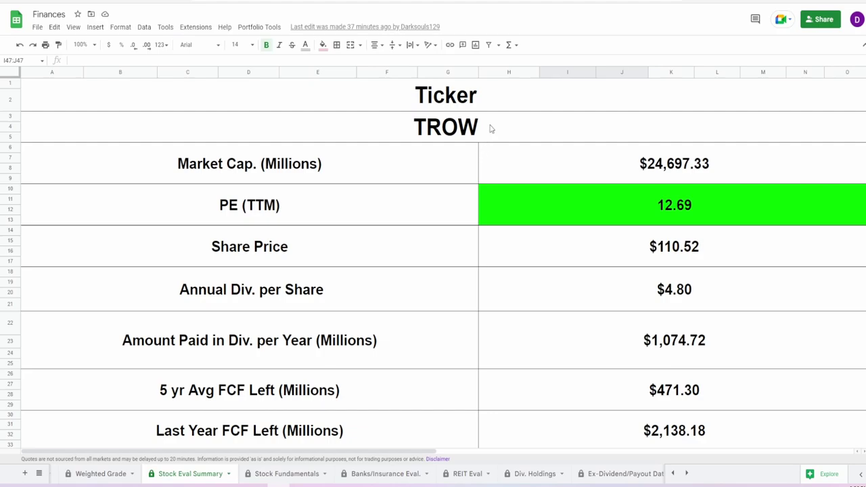
Step: Inspect the TROW ticker cell and the Market Cap, PE (TTM) and Share Price formulas
{"action": "left_click", "coordinate": [490, 129]}
{"action": "left_click", "coordinate": [519, 168]}
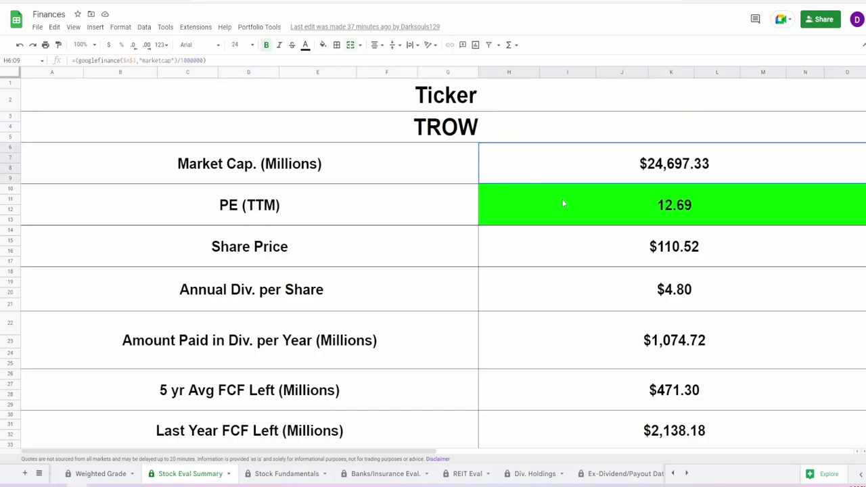
{"action": "left_click", "coordinate": [567, 221]}
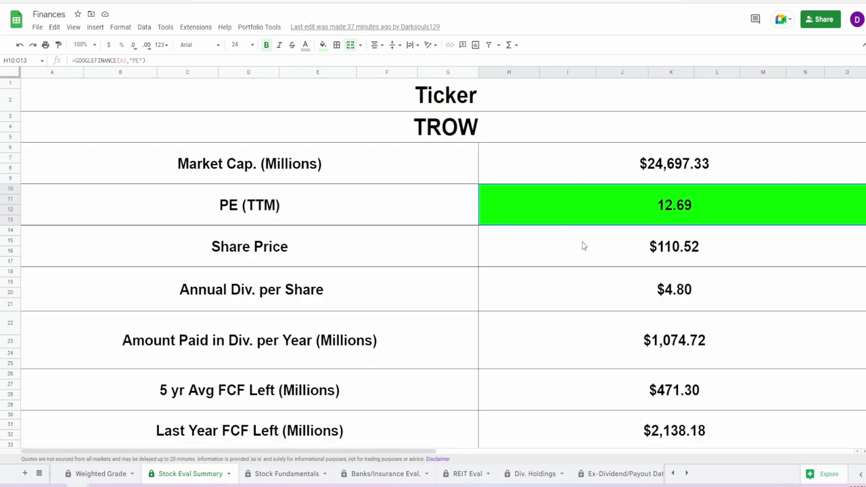
{"action": "left_click", "coordinate": [583, 246]}
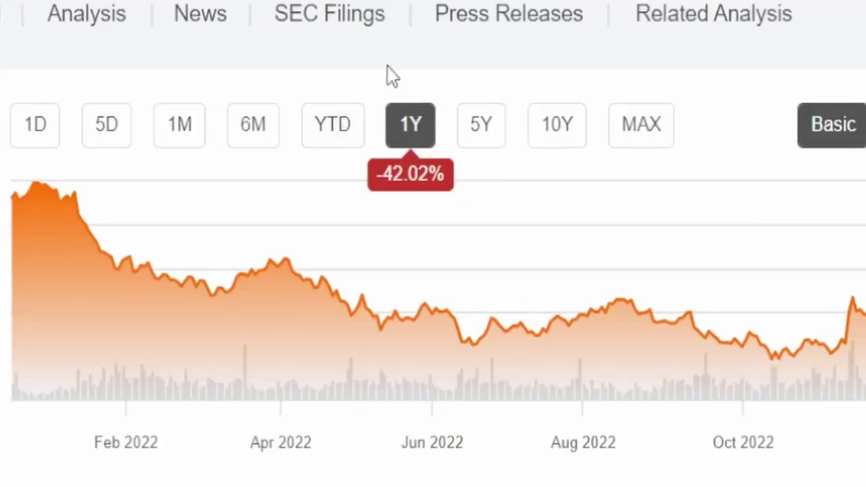
Step: Show YTD performance on Seeking Alpha and highlight the 52-week range 93.53–200.90
{"action": "left_click", "coordinate": [345, 134]}
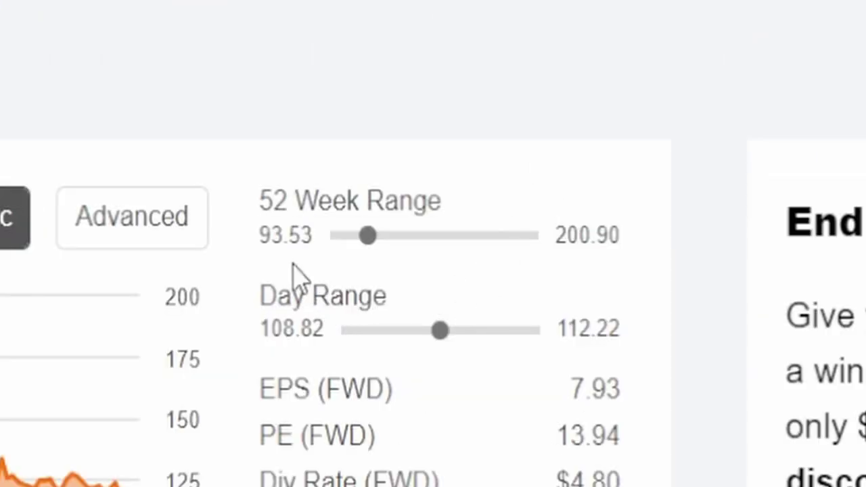
{"action": "left_click_drag", "start_coordinate": [261, 237], "coordinate": [299, 237]}
{"action": "left_click_drag", "start_coordinate": [556, 236], "coordinate": [632, 261]}
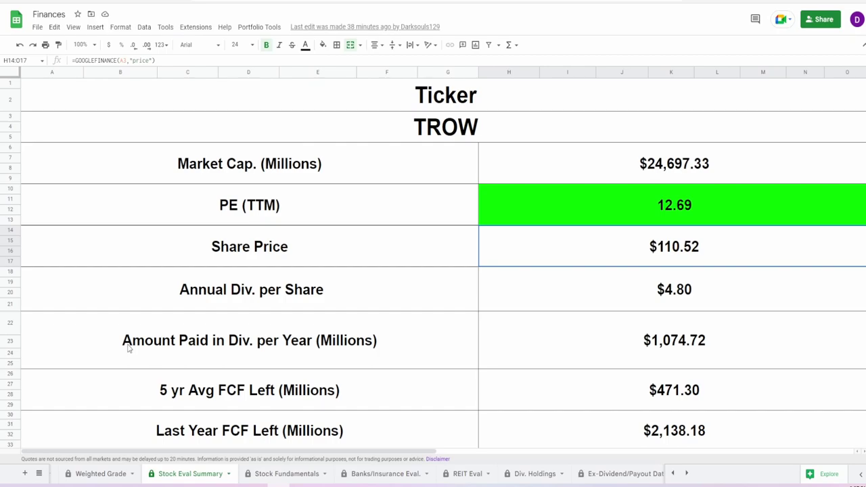
{"action": "left_click", "coordinate": [517, 306]}
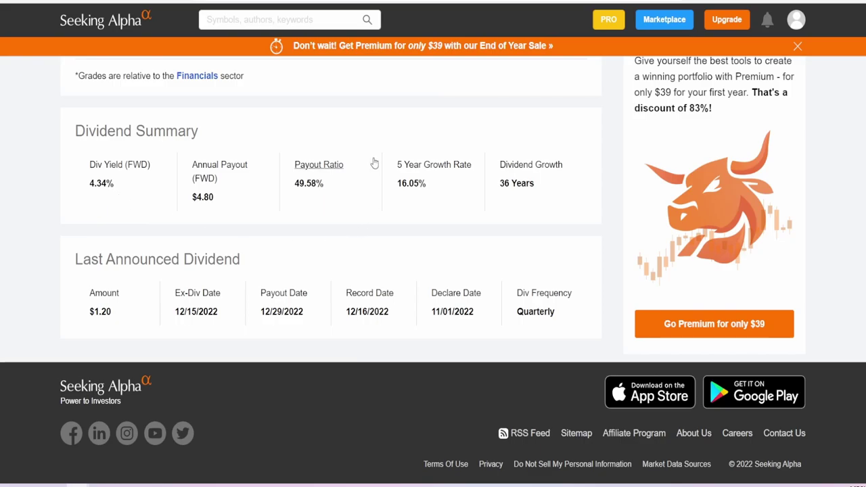
{"action": "mouse_move", "coordinate": [374, 163]}
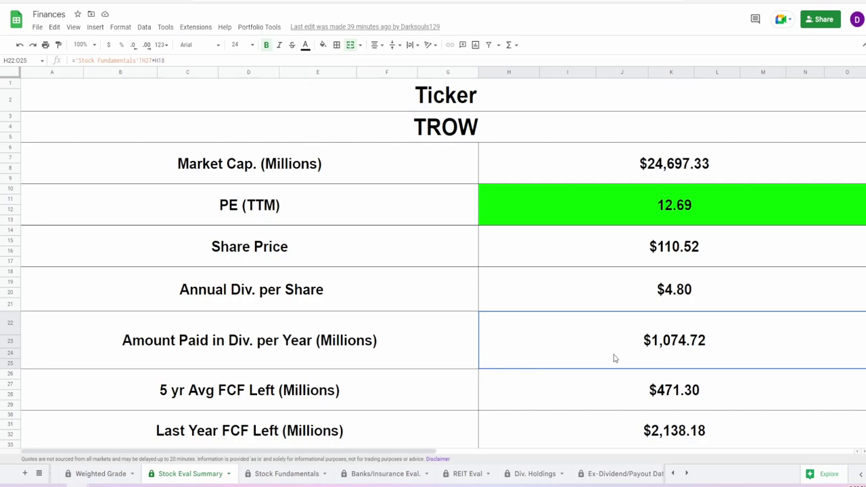
Step: Review the 5-year average and last-year FCF left and cash flow payout ratio formulas
{"action": "left_click", "coordinate": [602, 399]}
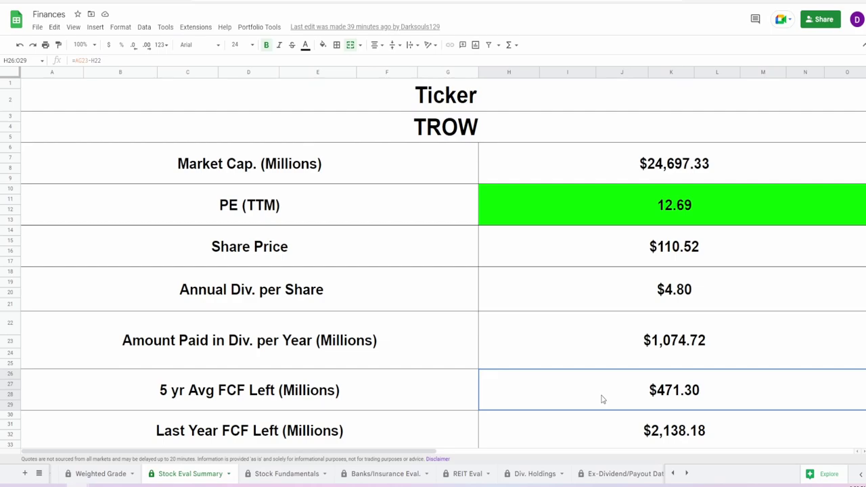
{"action": "left_click", "coordinate": [599, 434]}
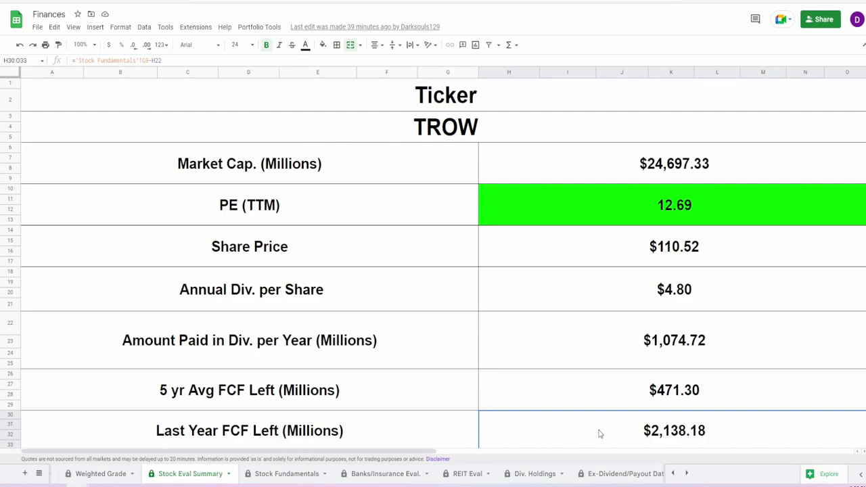
{"action": "scroll", "coordinate": [599, 434], "scroll_direction": "down", "scroll_amount": 3}
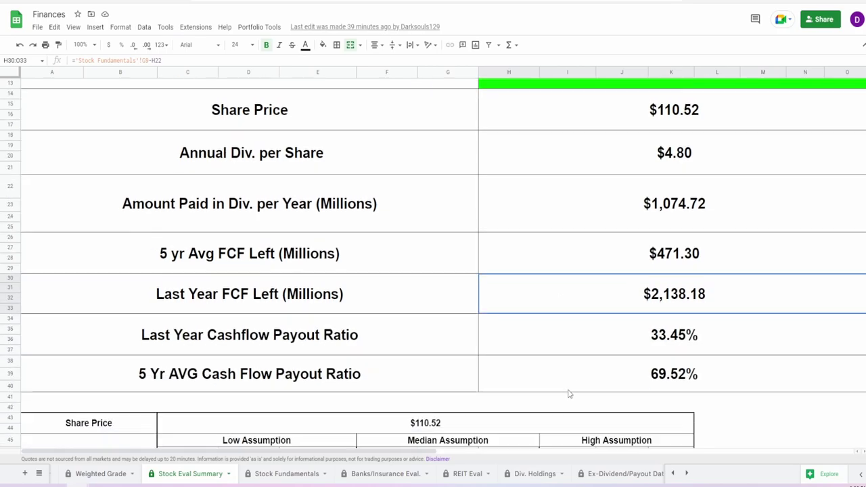
{"action": "left_click", "coordinate": [573, 374]}
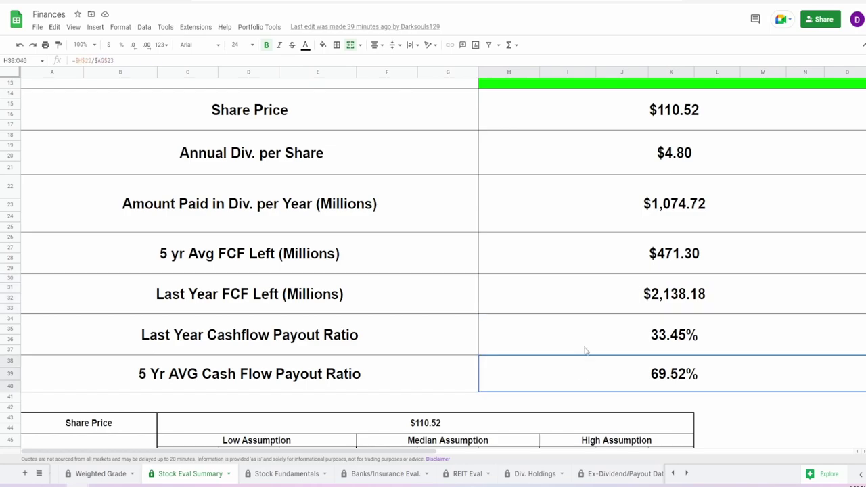
{"action": "left_click", "coordinate": [585, 339]}
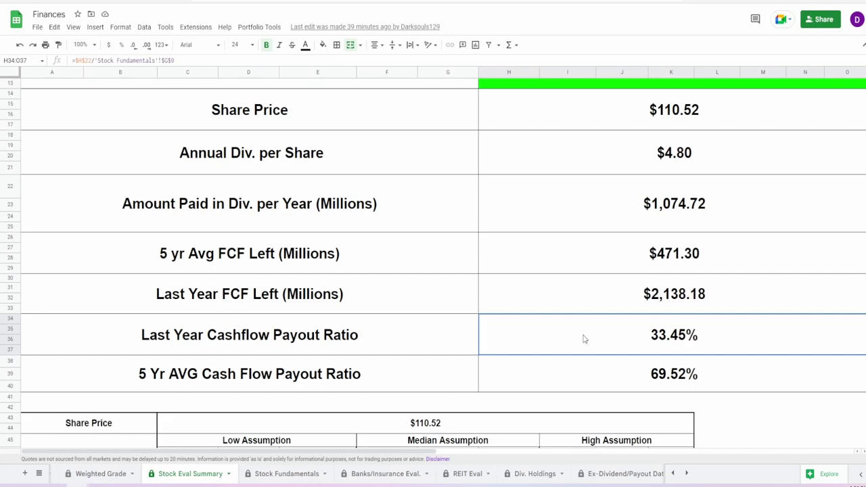
{"action": "left_click", "coordinate": [573, 380]}
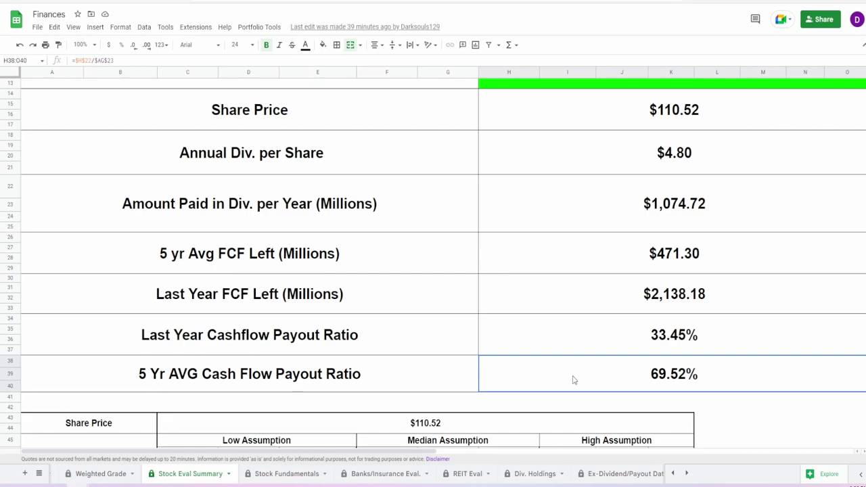
{"action": "left_click", "coordinate": [563, 329]}
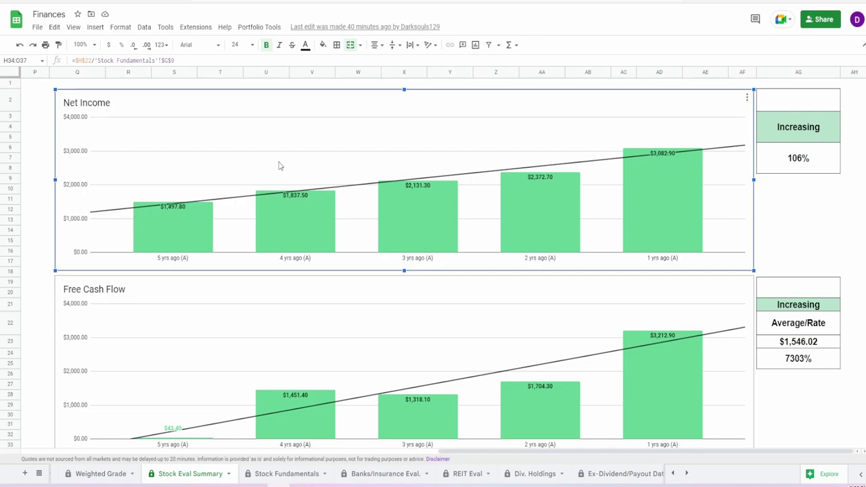
Step: Check the 106% net income growth formula and enter 100.6 as the Net Income score
{"action": "mouse_move", "coordinate": [172, 230]}
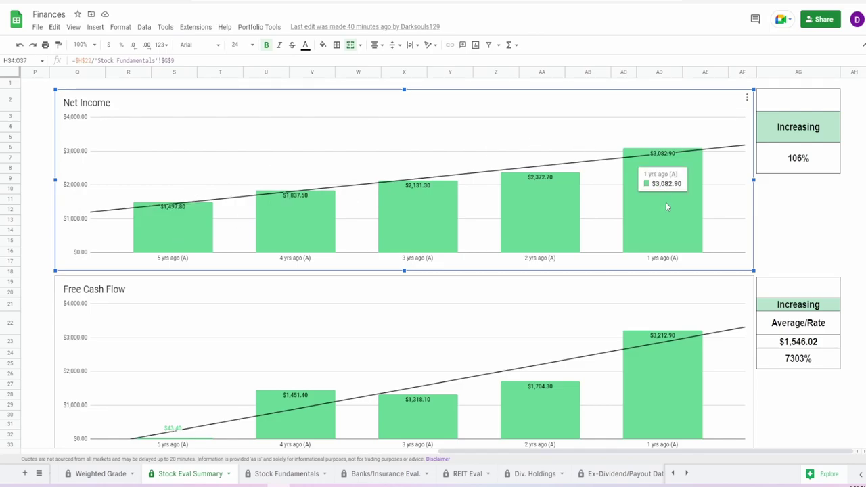
{"action": "left_click", "coordinate": [775, 172]}
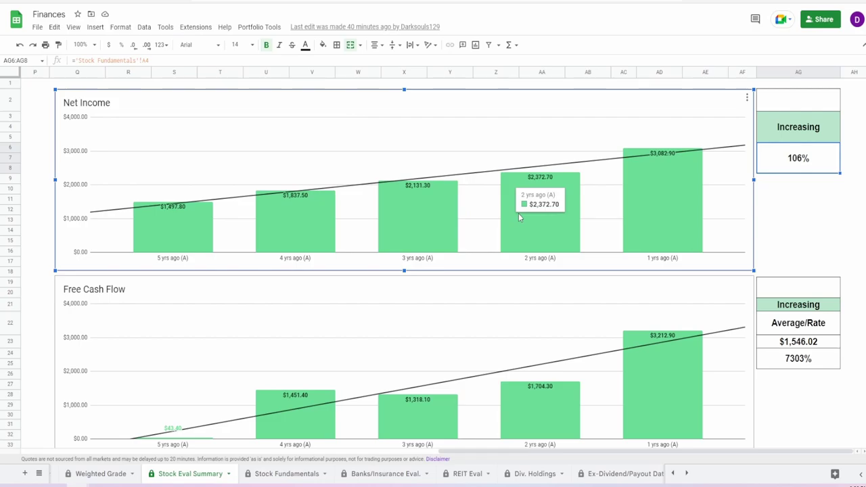
{"action": "mouse_move", "coordinate": [650, 217]}
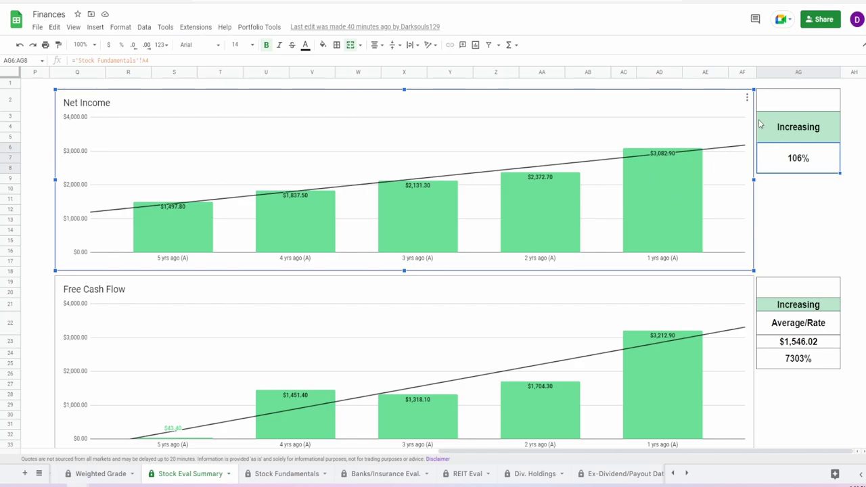
{"action": "left_click", "coordinate": [774, 105]}
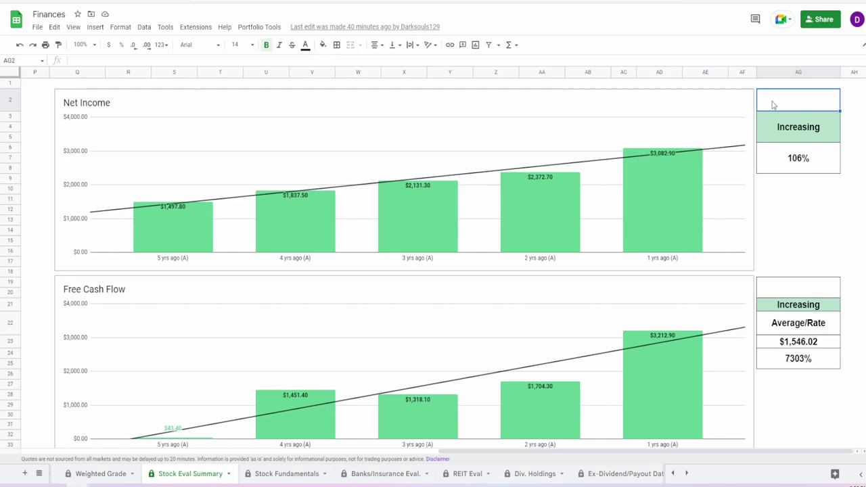
{"action": "type", "text": "100.6"}
{"action": "key", "text": "Return"}
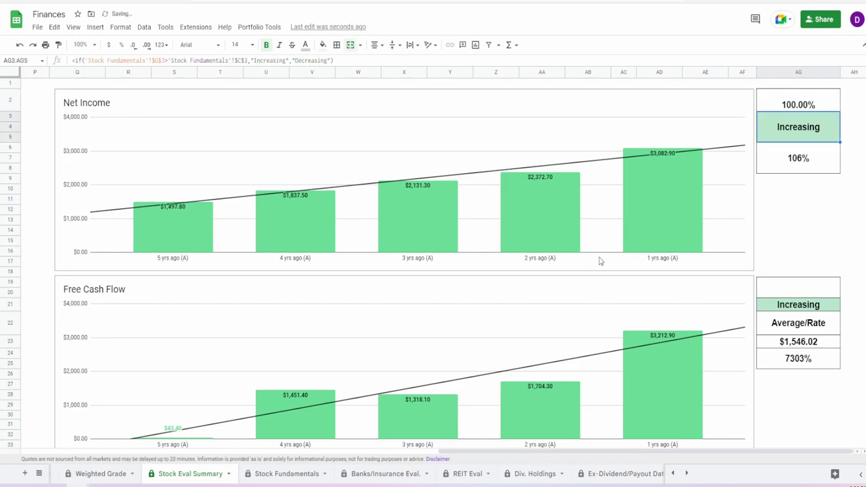
Step: Inspect the Free Cash Flow chart bars, its 7303% growth formula and average value
{"action": "scroll", "coordinate": [548, 251], "scroll_direction": "down", "scroll_amount": 2}
{"action": "left_click", "coordinate": [513, 210]}
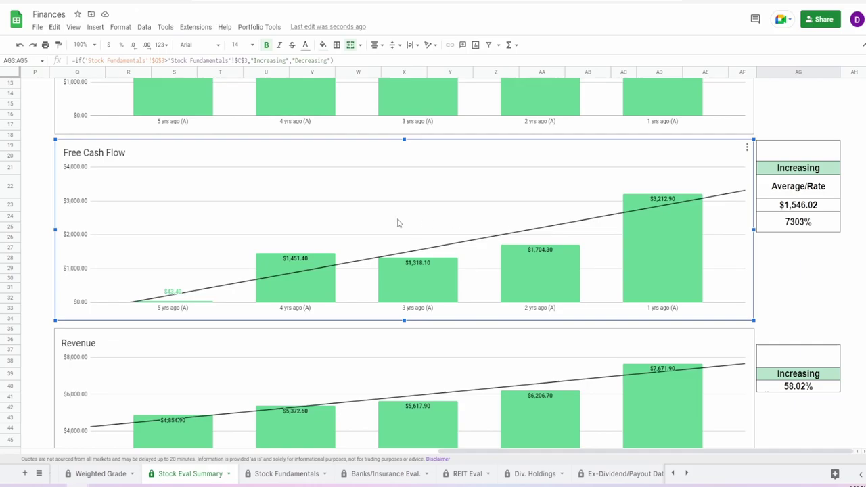
{"action": "mouse_move", "coordinate": [169, 295]}
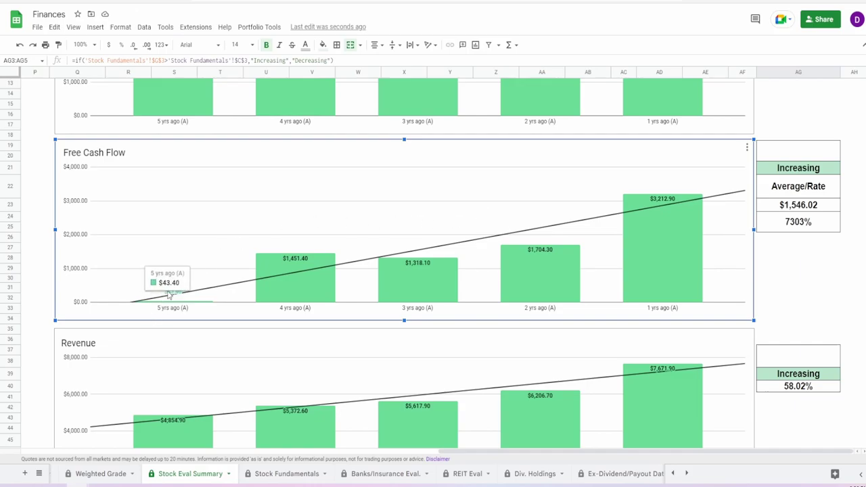
{"action": "mouse_move", "coordinate": [666, 230]}
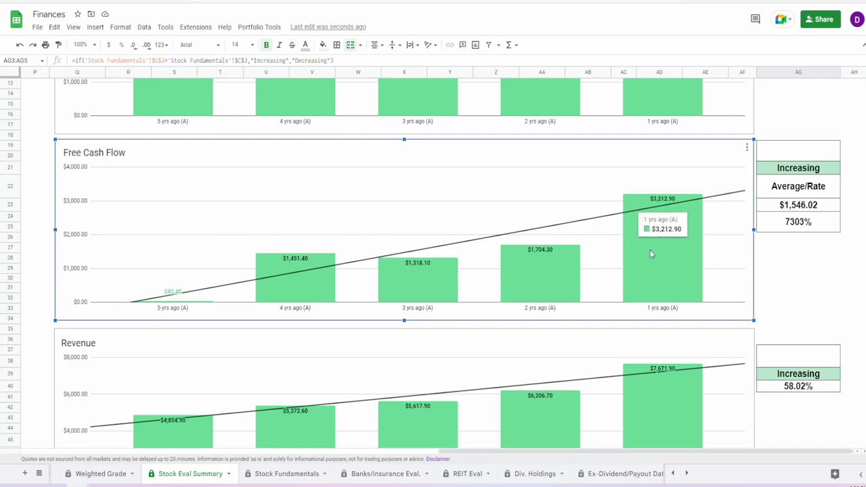
{"action": "left_click", "coordinate": [798, 223]}
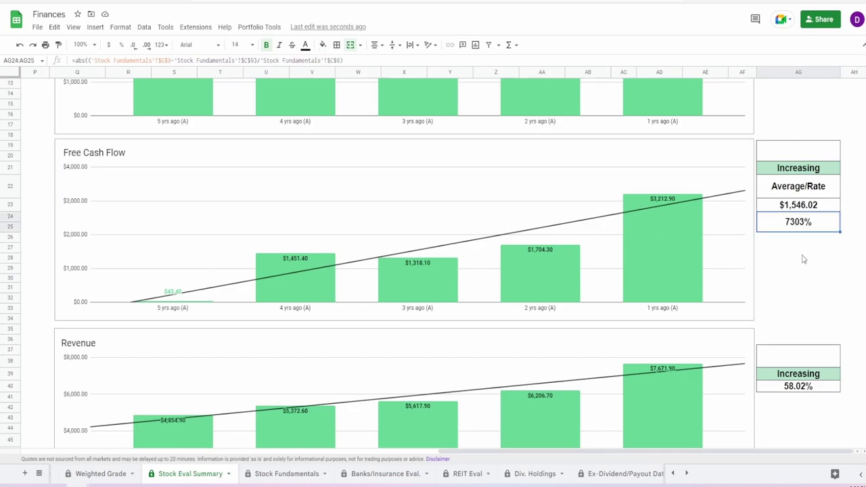
{"action": "key", "text": "Up"}
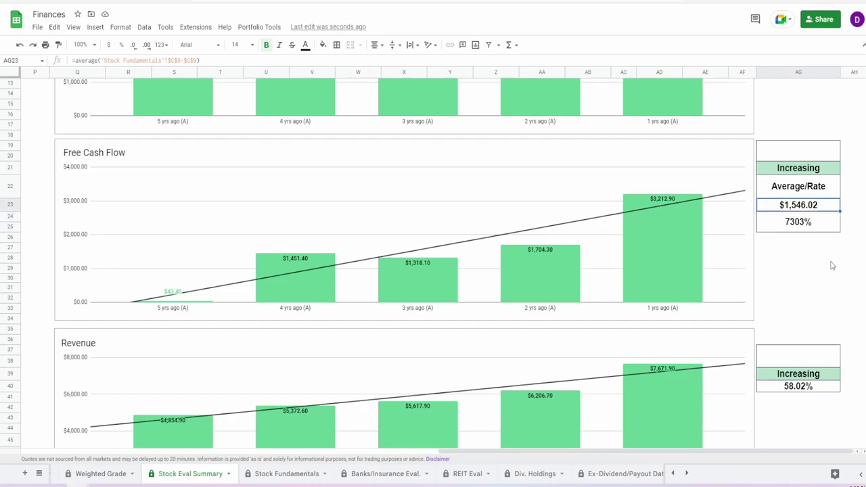
{"action": "left_click", "coordinate": [170, 293]}
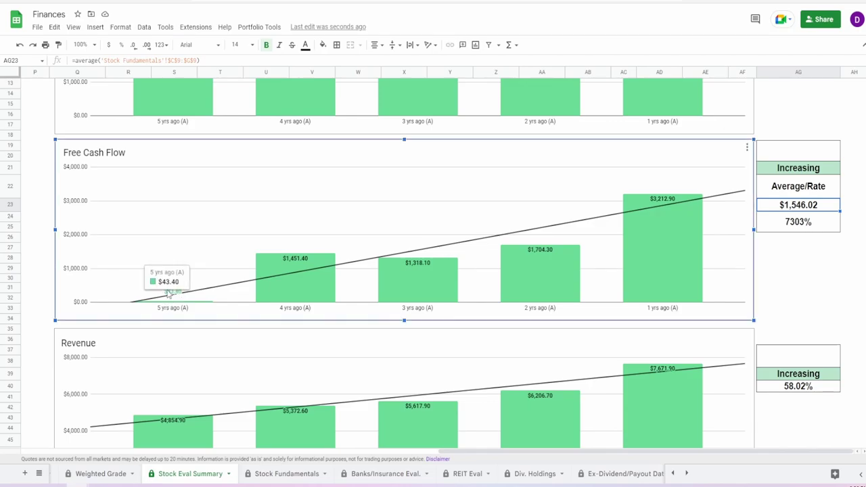
{"action": "mouse_move", "coordinate": [304, 282]}
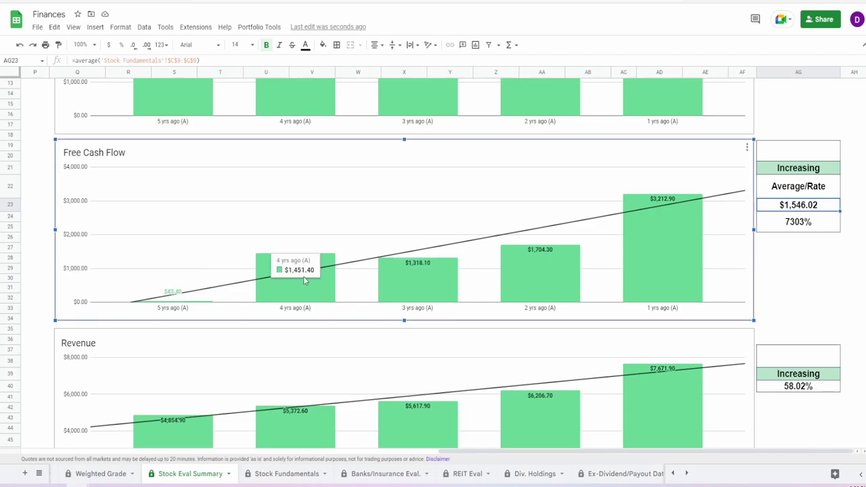
{"action": "mouse_move", "coordinate": [441, 279]}
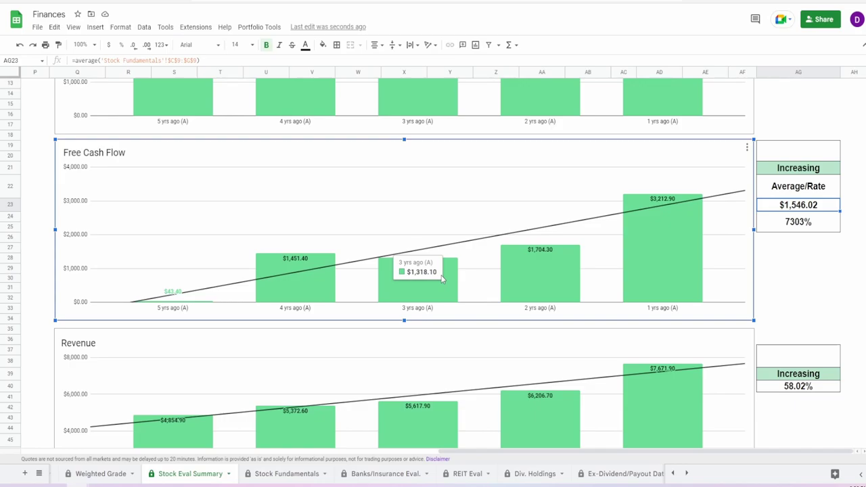
{"action": "mouse_move", "coordinate": [563, 284]}
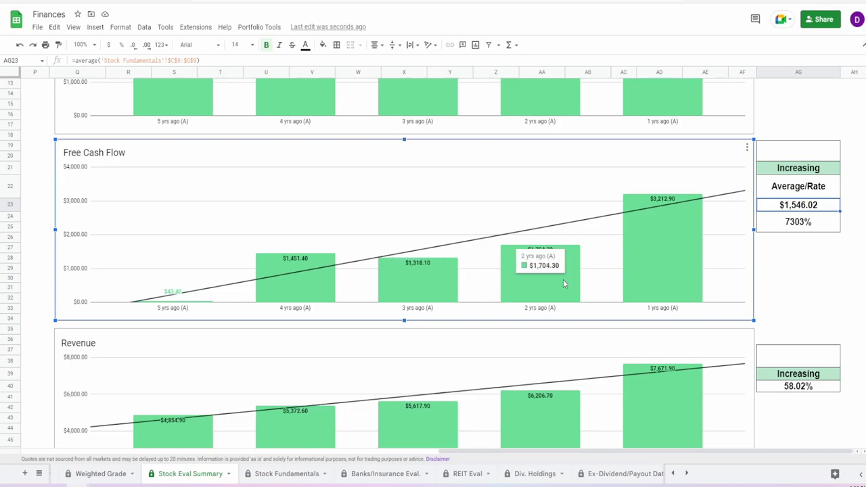
{"action": "mouse_move", "coordinate": [654, 272]}
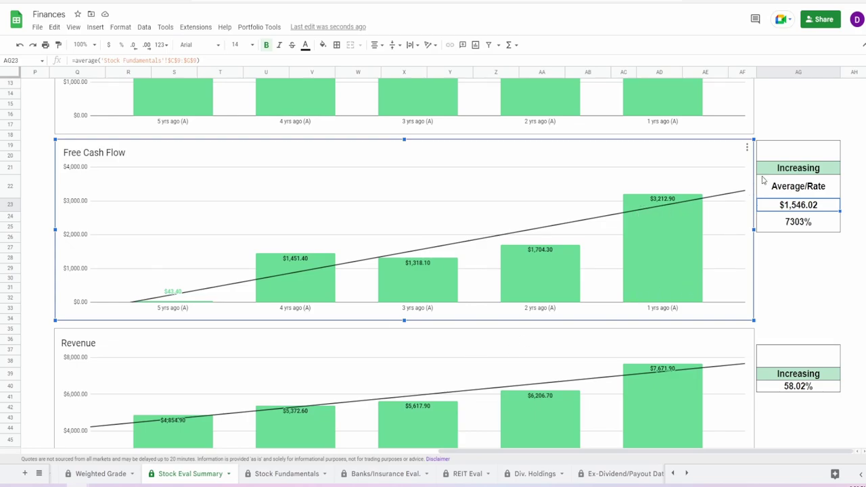
Step: Enter 75% as the Free Cash Flow score above its Increasing label
{"action": "left_click", "coordinate": [786, 158]}
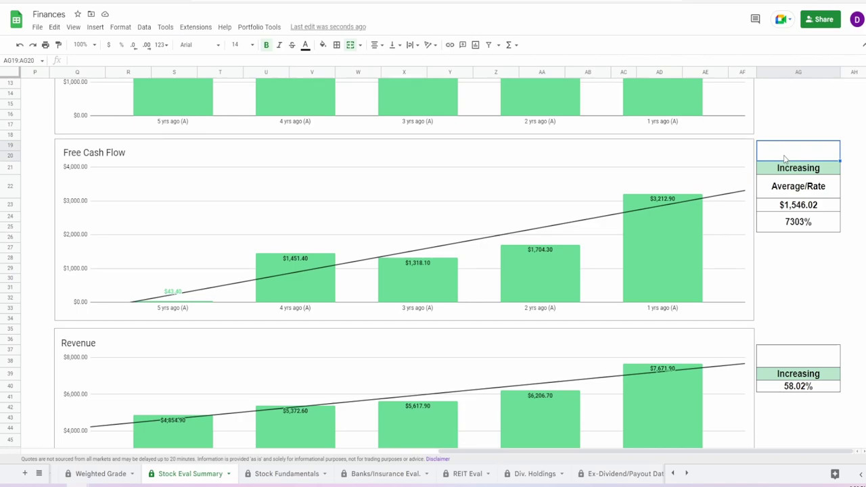
{"action": "type", "text": "75%"}
{"action": "key", "text": "Return"}
Step: Inspect the Revenue chart bars and its 58.02% growth percentage cell
{"action": "scroll", "coordinate": [692, 216], "scroll_direction": "down", "scroll_amount": 5}
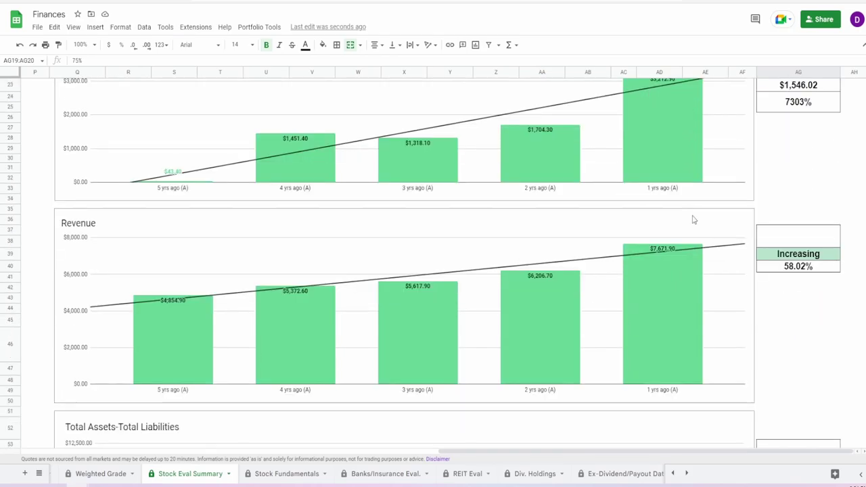
{"action": "left_click", "coordinate": [504, 263]}
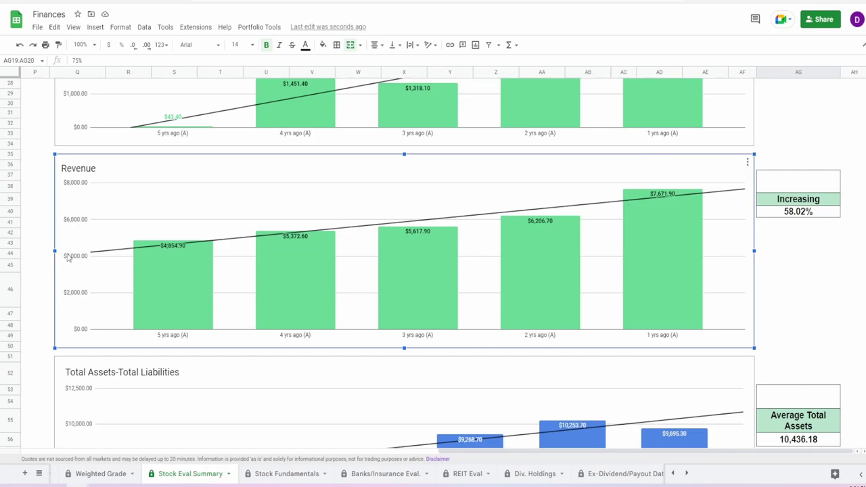
{"action": "mouse_move", "coordinate": [155, 282]}
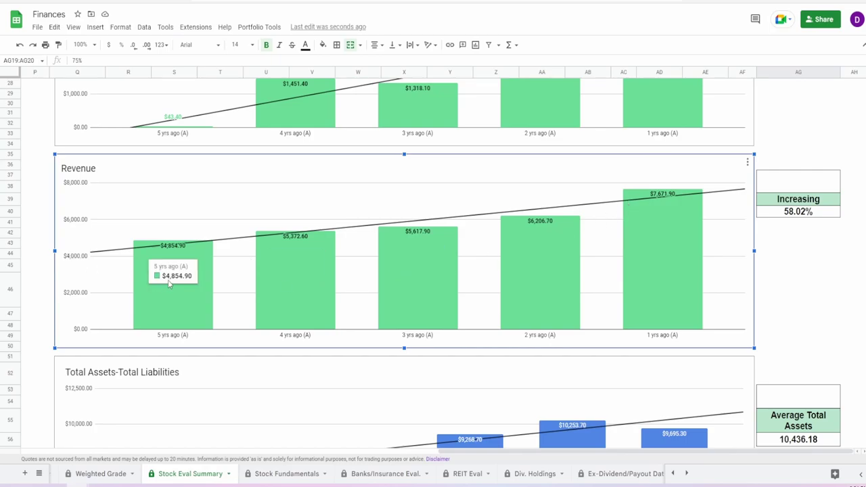
{"action": "mouse_move", "coordinate": [660, 291]}
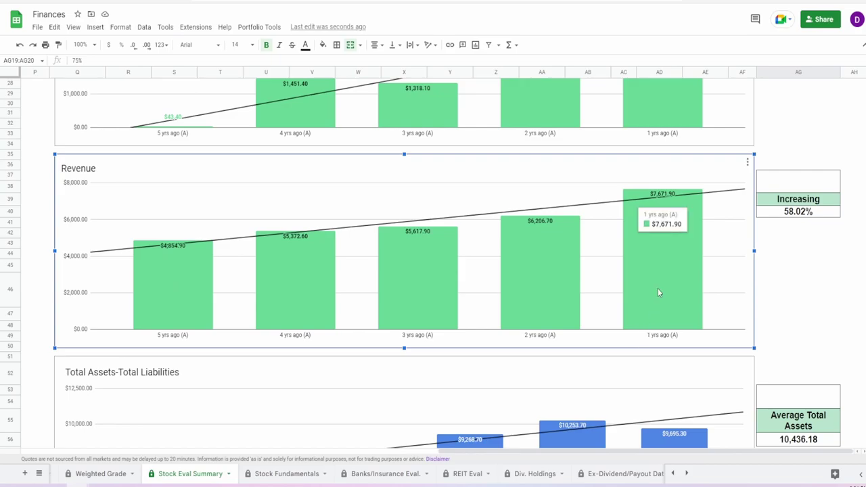
{"action": "left_click", "coordinate": [793, 215]}
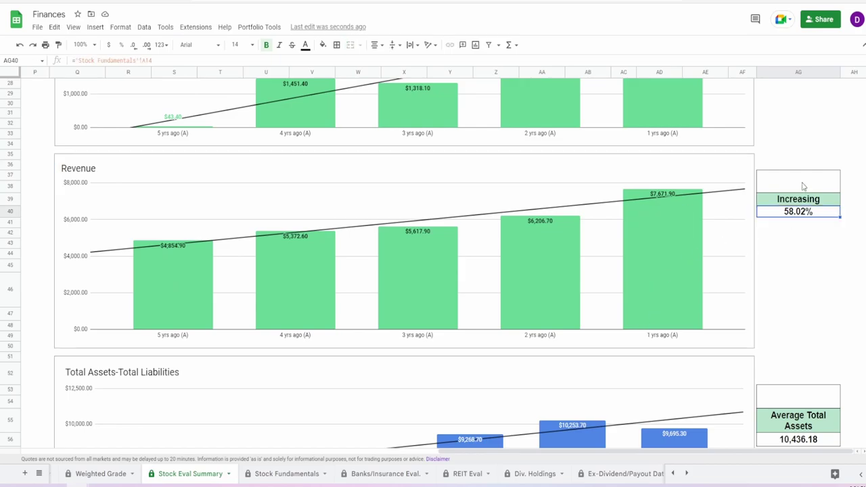
Step: Grade Revenue 100 above its Increasing label and review the chart bars again
{"action": "left_click", "coordinate": [803, 186]}
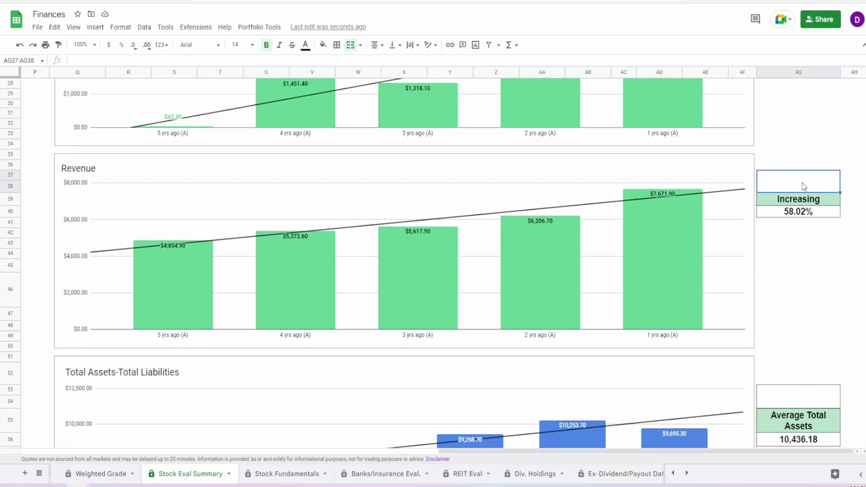
{"action": "type", "text": "100"}
{"action": "key", "text": "Return"}
{"action": "left_click", "coordinate": [322, 306]}
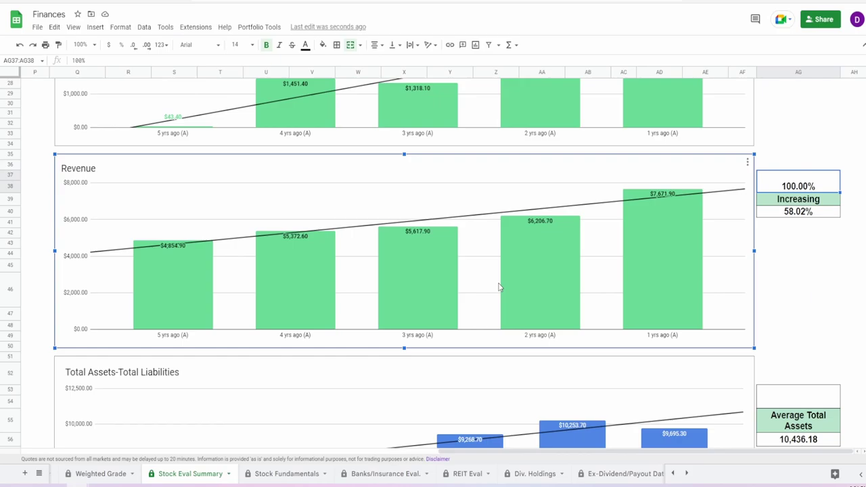
{"action": "mouse_move", "coordinate": [563, 306]}
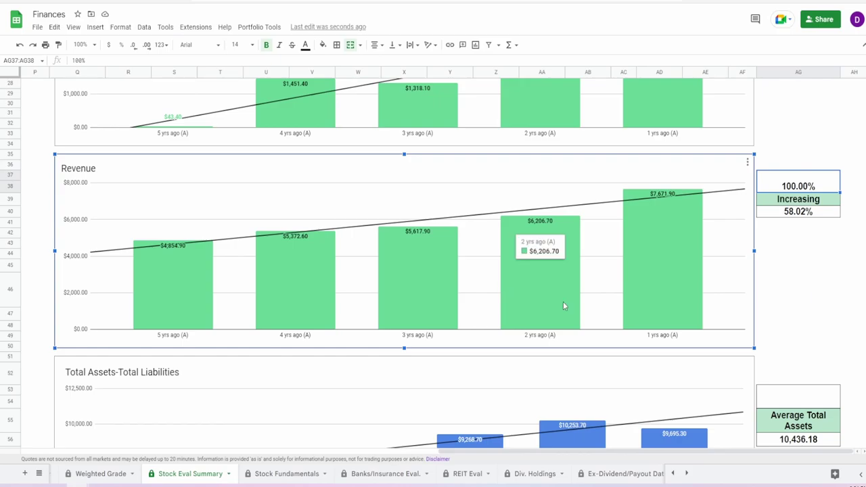
Step: Inspect the Total Assets-Total Liabilities chart bars
{"action": "scroll", "coordinate": [553, 312], "scroll_direction": "down", "scroll_amount": 5}
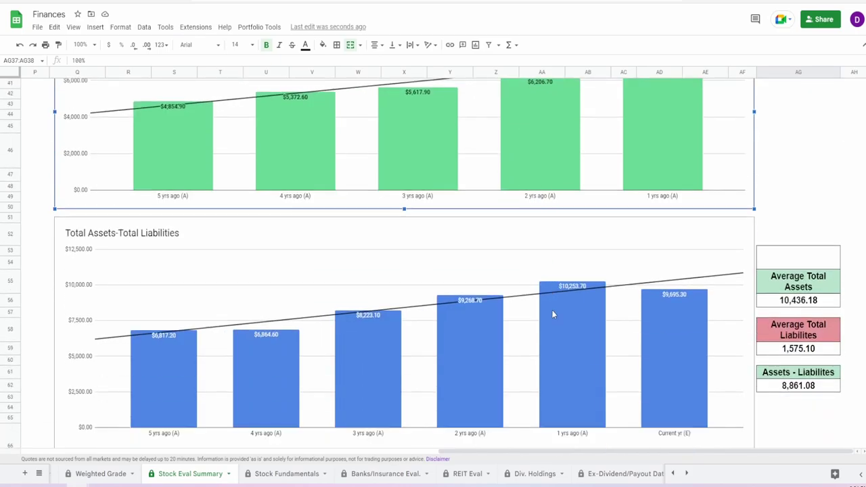
{"action": "left_click", "coordinate": [518, 288]}
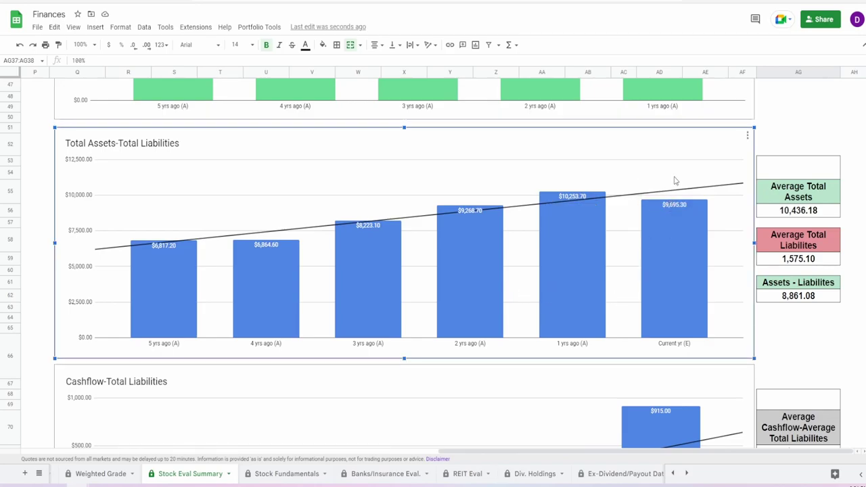
{"action": "mouse_move", "coordinate": [683, 284]}
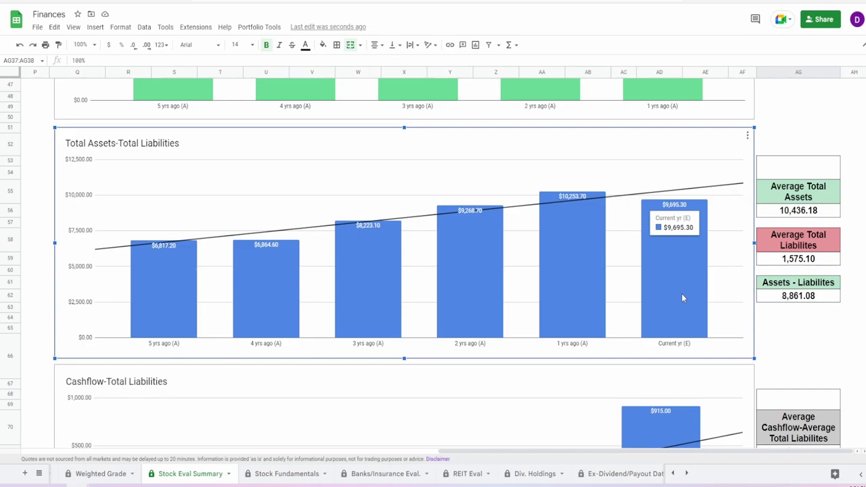
{"action": "mouse_move", "coordinate": [568, 300]}
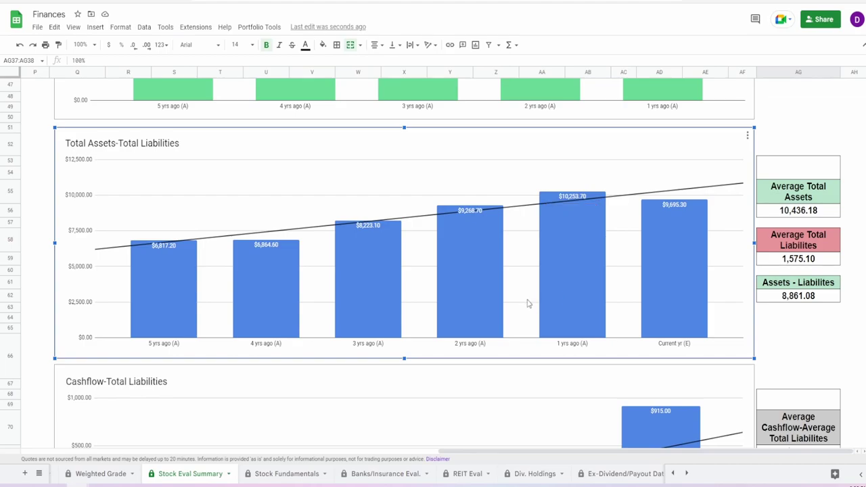
{"action": "mouse_move", "coordinate": [177, 279]}
Step: Review the Average Total Assets, Average Total Liabilities and difference formulas, selecting the grade cell
{"action": "left_click", "coordinate": [806, 216]}
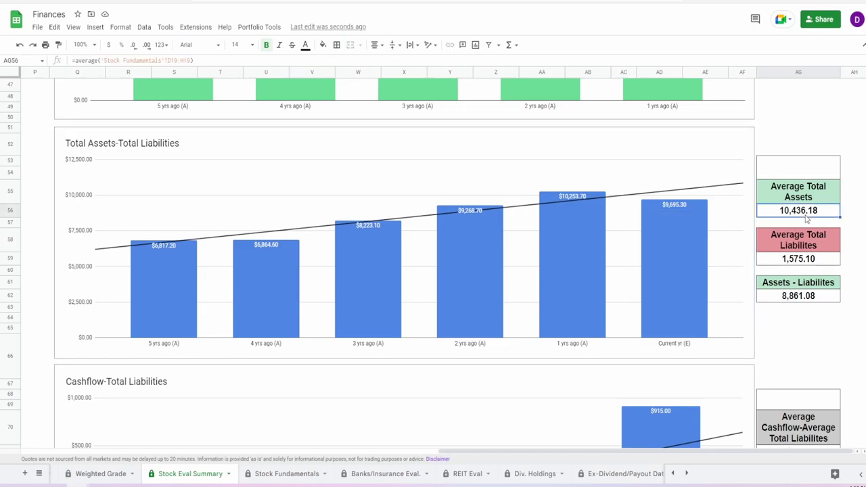
{"action": "left_click", "coordinate": [810, 264]}
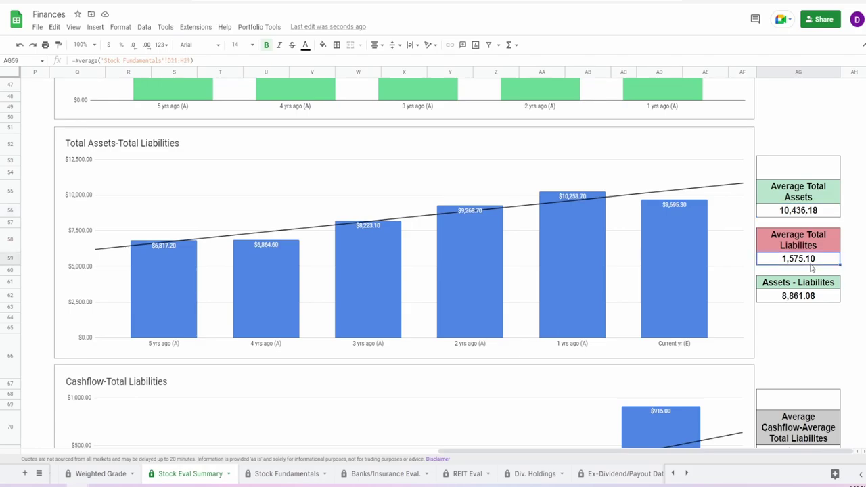
{"action": "left_click", "coordinate": [812, 297]}
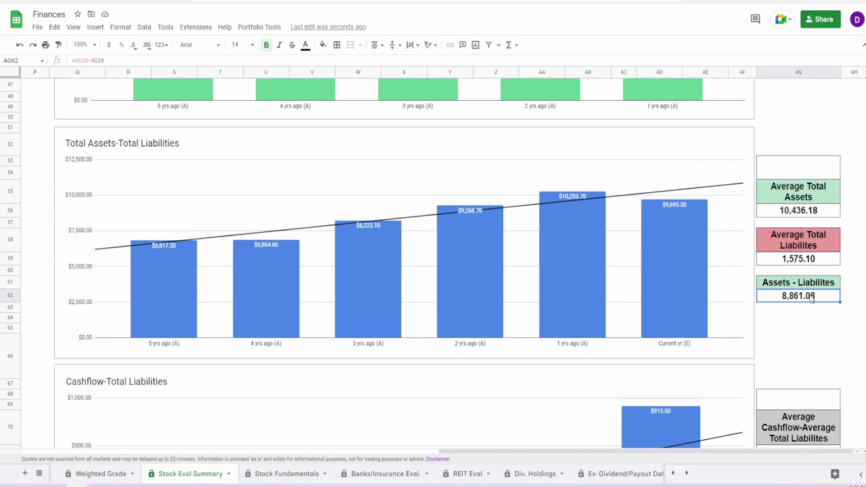
{"action": "left_click", "coordinate": [807, 170]}
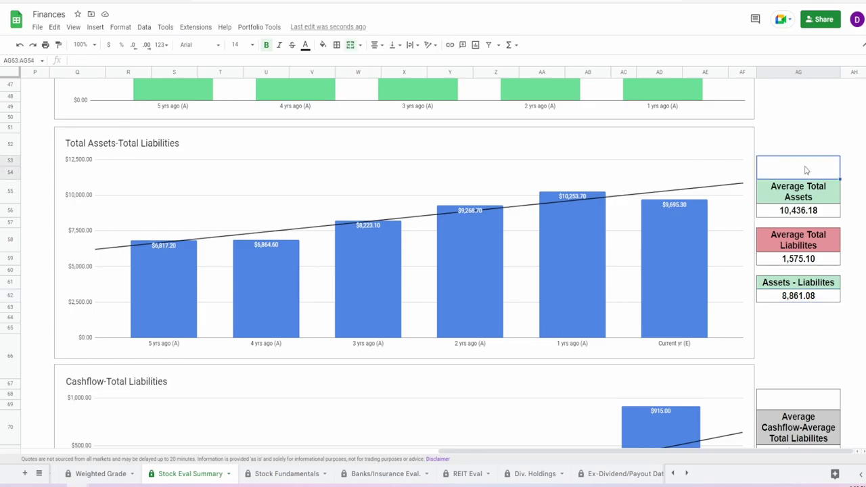
Step: Confirm the 95% assets-liabilities grade and inspect the Cashflow-Total Liabilities chart bars
{"action": "type", "text": "95%"}
{"action": "left_click", "coordinate": [678, 302]}
{"action": "scroll", "coordinate": [144, 309], "scroll_direction": "down", "scroll_amount": 3}
{"action": "left_click", "coordinate": [143, 309]}
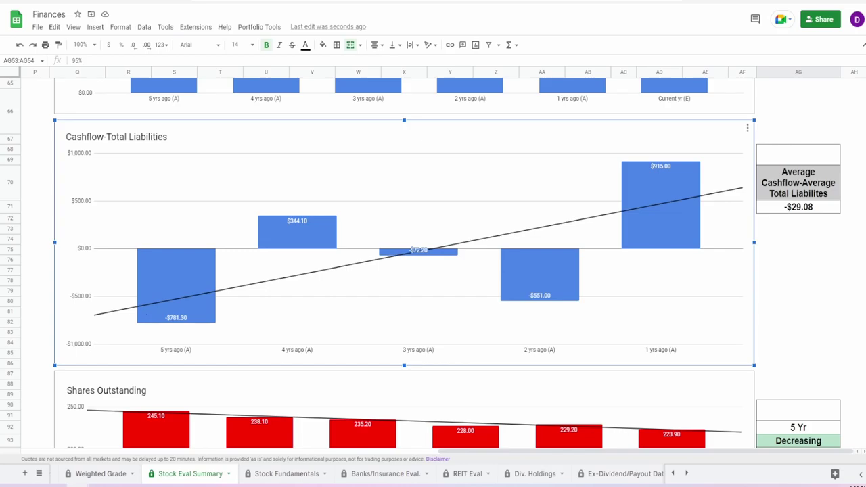
{"action": "key", "text": "Escape"}
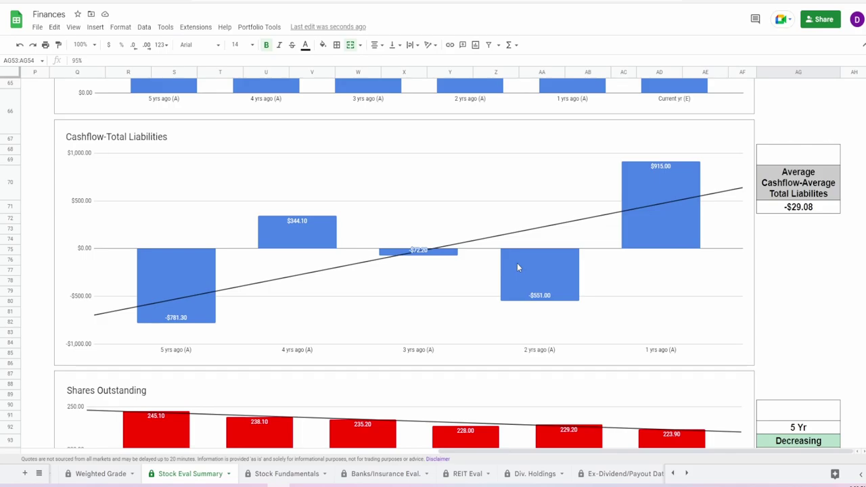
{"action": "left_click", "coordinate": [681, 232]}
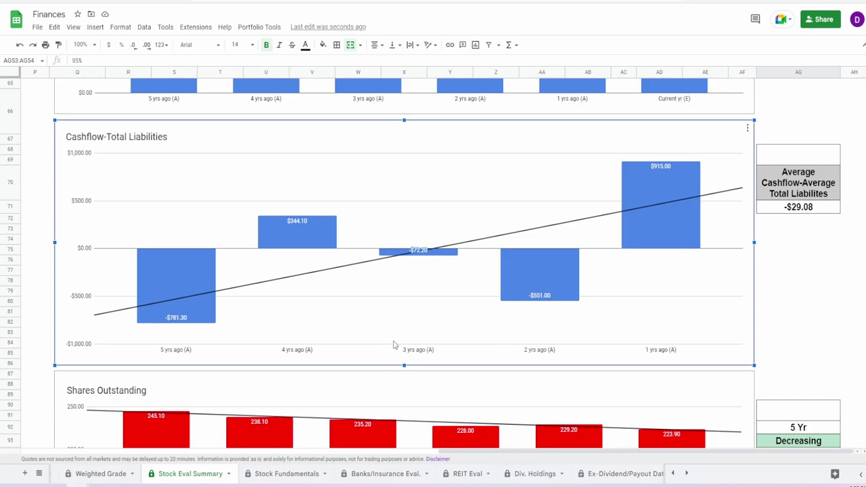
{"action": "mouse_move", "coordinate": [202, 312]}
{"action": "mouse_move", "coordinate": [645, 214]}
{"action": "mouse_move", "coordinate": [316, 244]}
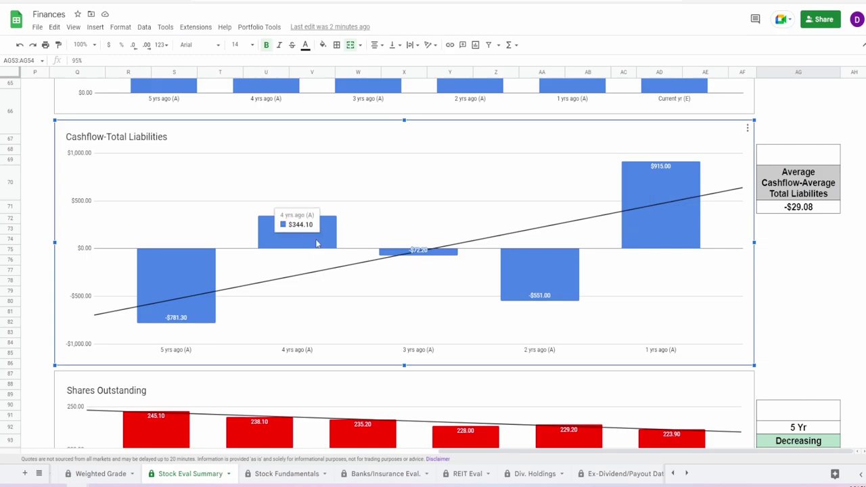
Step: Check the average cashflow minus liabilities formula and grade that section 100%
{"action": "left_click", "coordinate": [799, 207]}
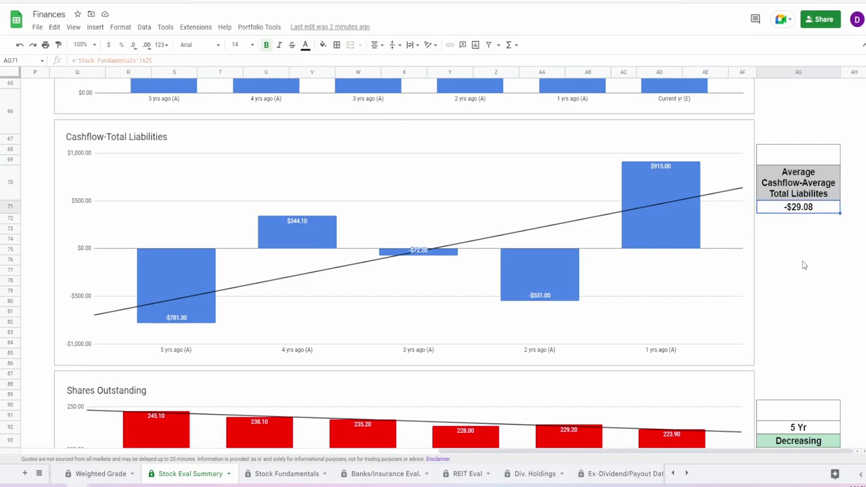
{"action": "left_click", "coordinate": [791, 149]}
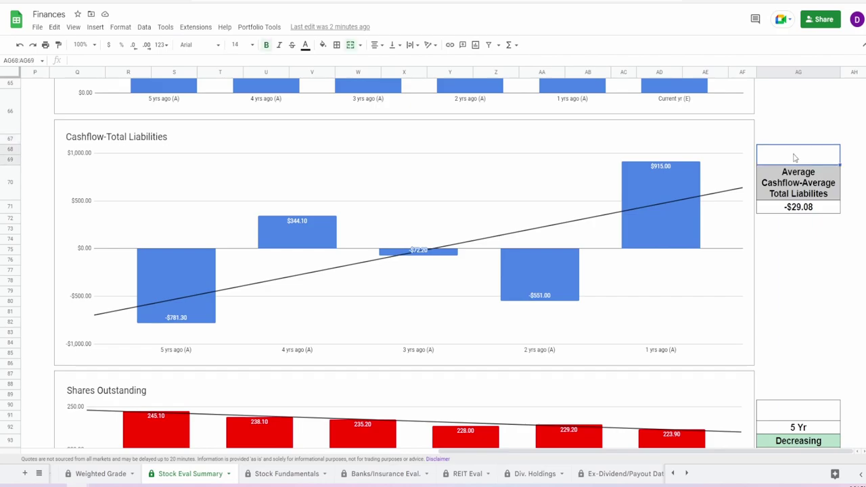
{"action": "type", "text": "100%"}
{"action": "left_click", "coordinate": [795, 161]}
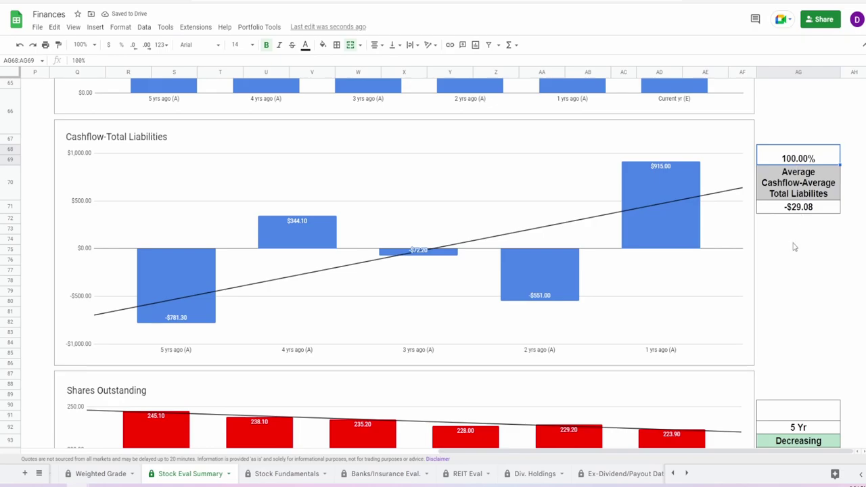
{"action": "scroll", "coordinate": [724, 283], "scroll_direction": "down", "scroll_amount": 4}
Step: Check the Shares Outstanding 5 Yr and previous-year change formulas, then grade it 95
{"action": "left_click", "coordinate": [704, 283]}
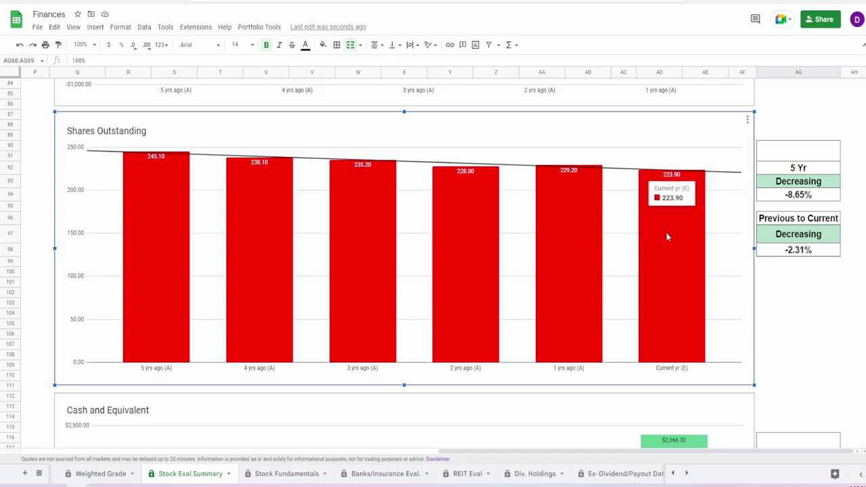
{"action": "left_click", "coordinate": [769, 198]}
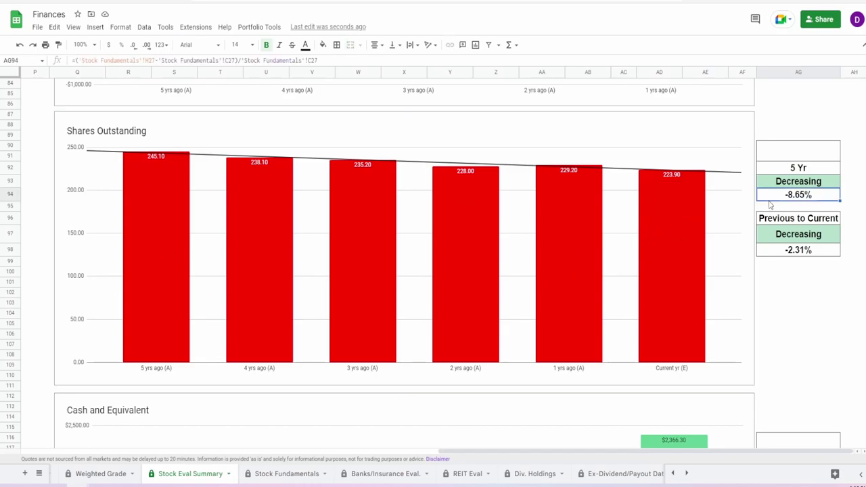
{"action": "left_click", "coordinate": [798, 256]}
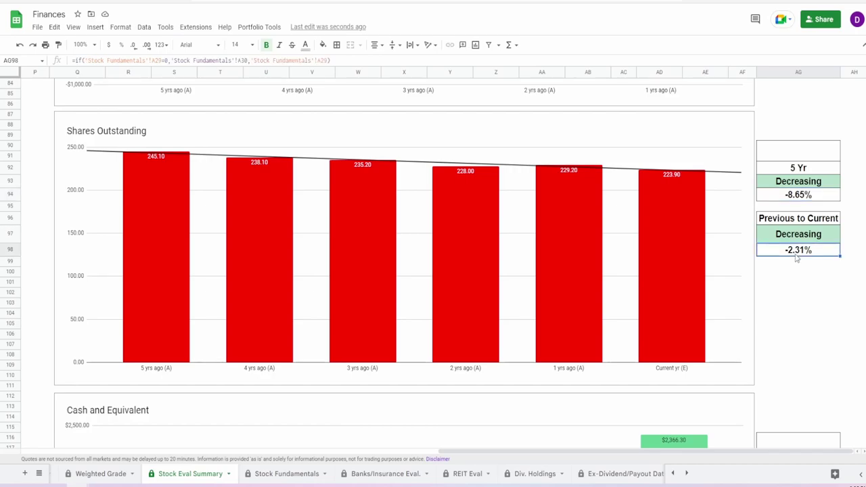
{"action": "left_click", "coordinate": [480, 195]}
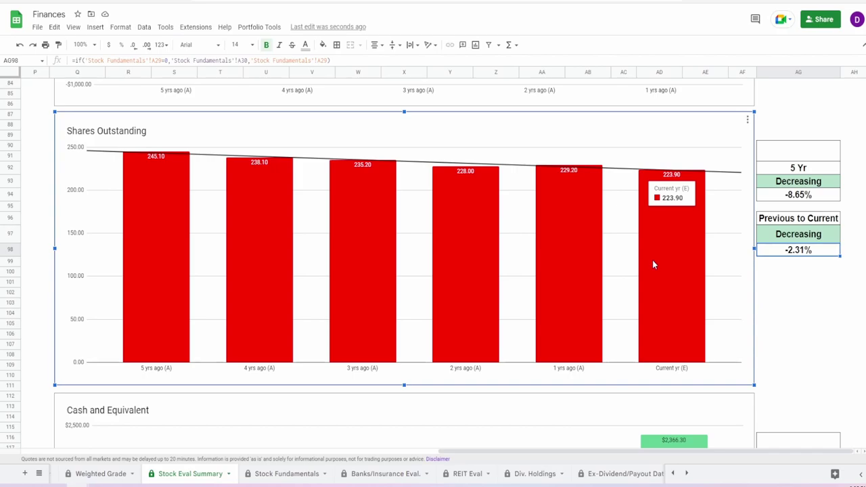
{"action": "left_click", "coordinate": [785, 160]}
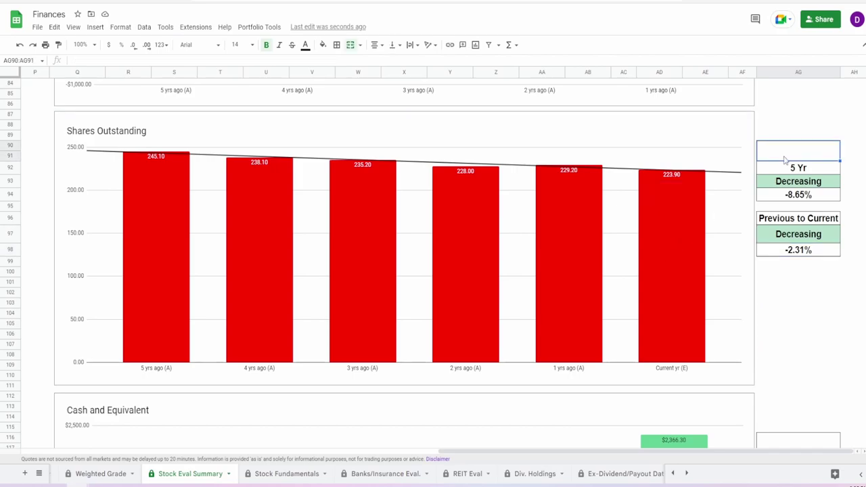
{"action": "type", "text": "95"}
{"action": "key", "text": "Return"}
Step: Bring up the Cash and Equivalent chart and check its $1,858.47 Average Cash formula
{"action": "scroll", "coordinate": [623, 377], "scroll_direction": "down", "scroll_amount": 3}
{"action": "scroll", "coordinate": [624, 377], "scroll_direction": "down", "scroll_amount": 1}
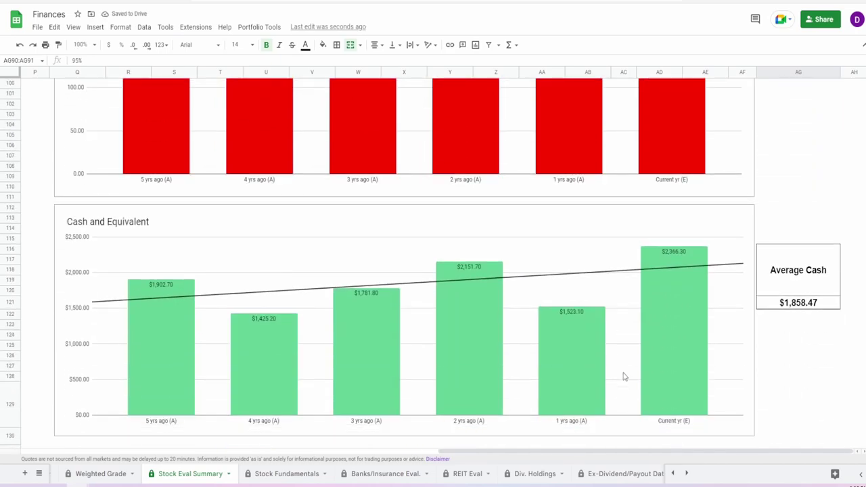
{"action": "left_click", "coordinate": [661, 309]}
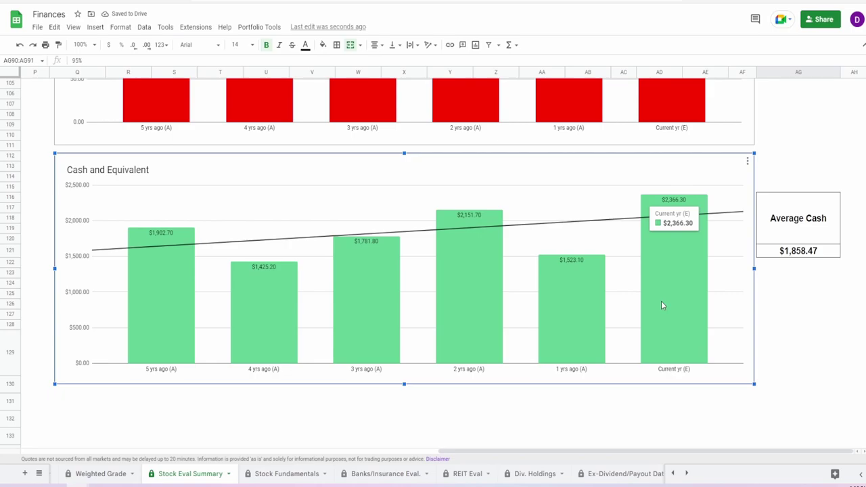
{"action": "left_click", "coordinate": [803, 253]}
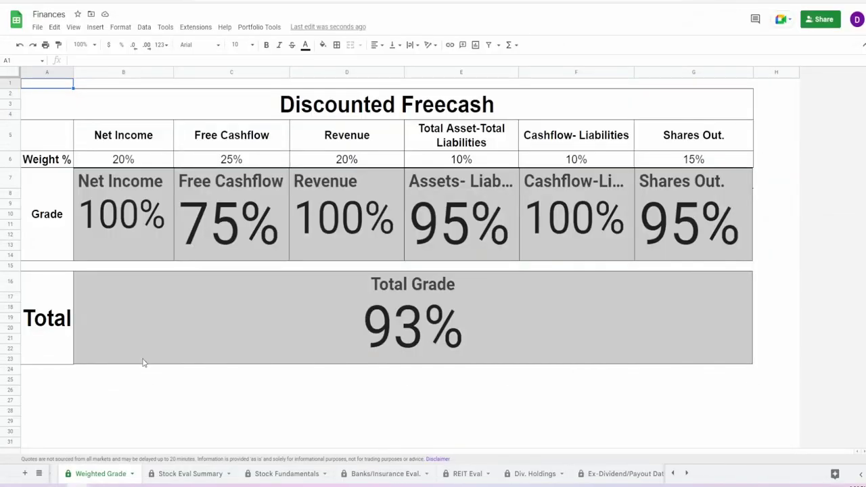
Step: Review the Net Income, Free Cashflow, Revenue and liabilities grades, plus Shares Out. and Total Grade charts
{"action": "left_click", "coordinate": [153, 238]}
{"action": "left_click", "coordinate": [217, 240]}
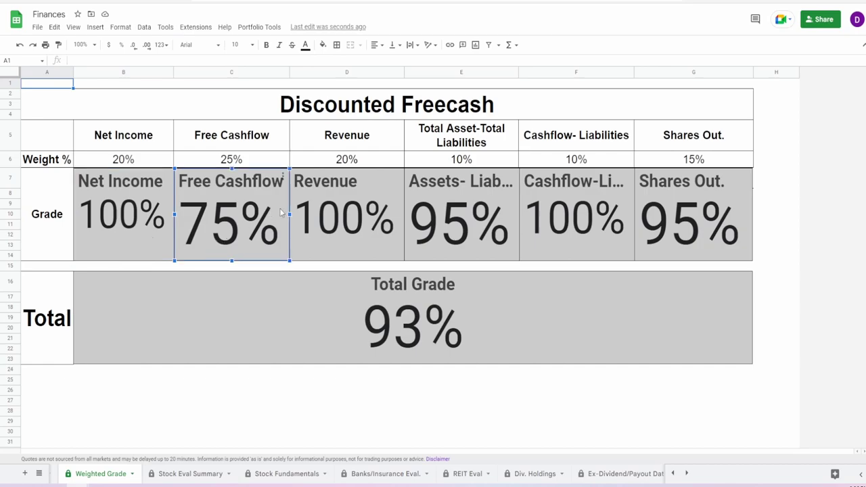
{"action": "left_click", "coordinate": [301, 207]}
{"action": "left_click", "coordinate": [477, 203]}
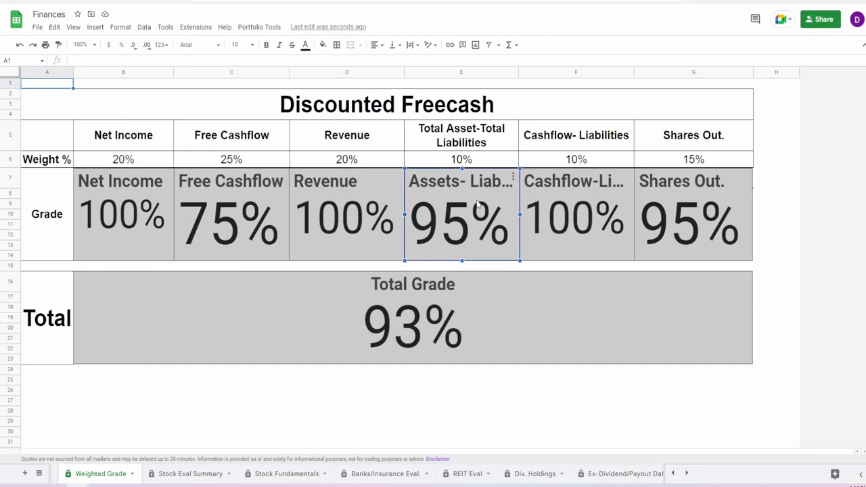
{"action": "left_click", "coordinate": [579, 210]}
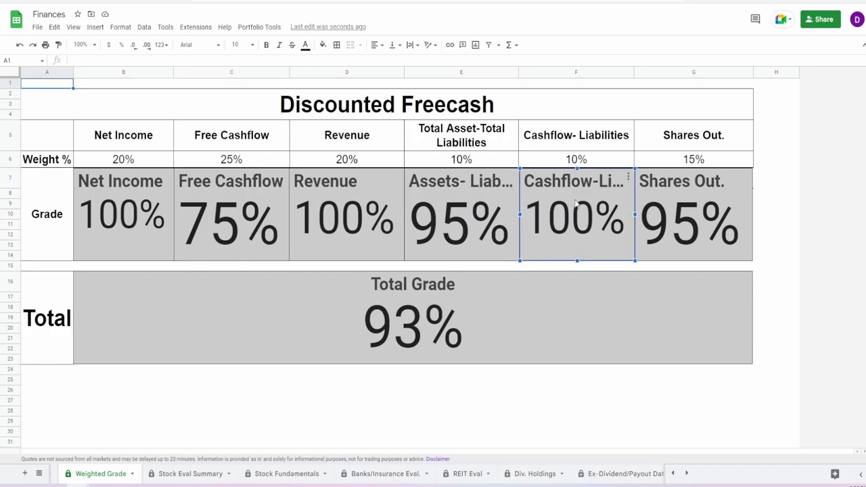
{"action": "left_click", "coordinate": [680, 246]}
{"action": "left_click", "coordinate": [475, 342]}
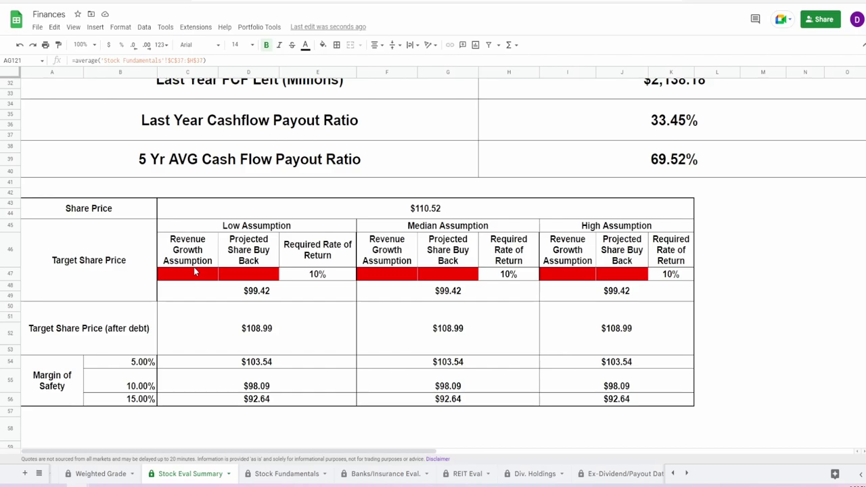
Step: Select the Revenue Growth Assumption column and check the 10% required rate of return
{"action": "left_click_drag", "start_coordinate": [201, 250], "coordinate": [317, 250]}
{"action": "left_click", "coordinate": [317, 274]}
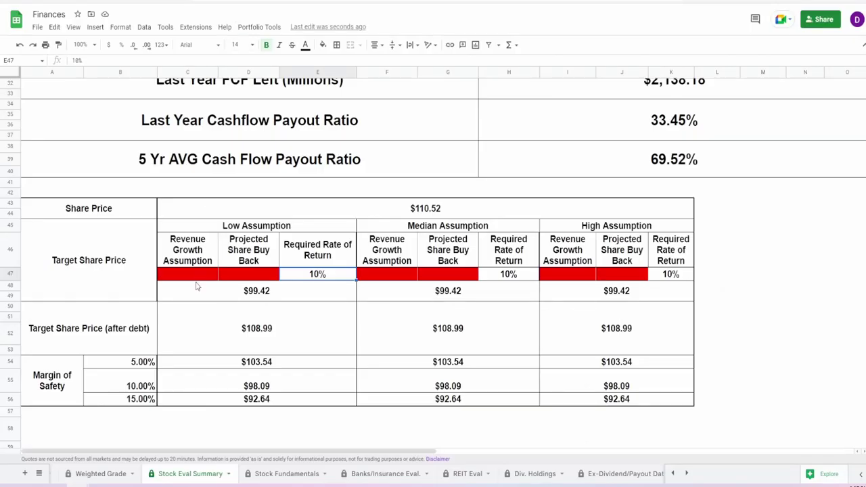
Step: Enter Low, Median and High revenue growth assumptions of 2%, 3% and 4%
{"action": "left_click", "coordinate": [197, 277]}
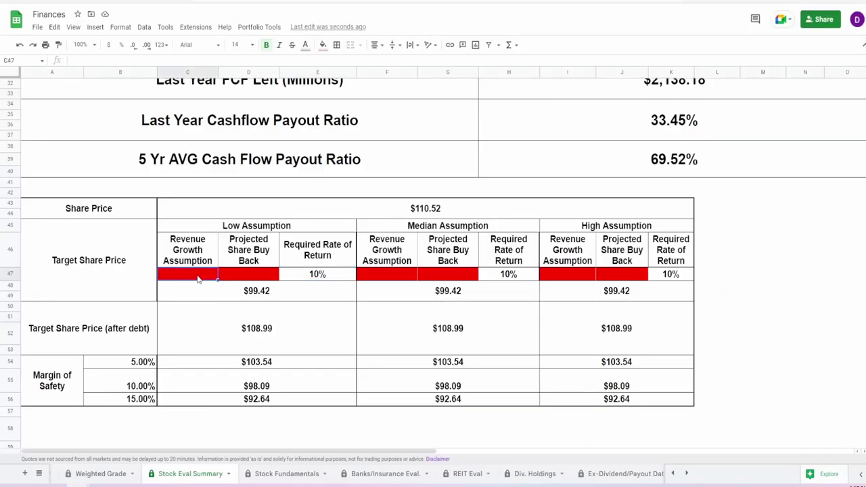
{"action": "type", "text": "2%"}
{"action": "left_click", "coordinate": [361, 277]}
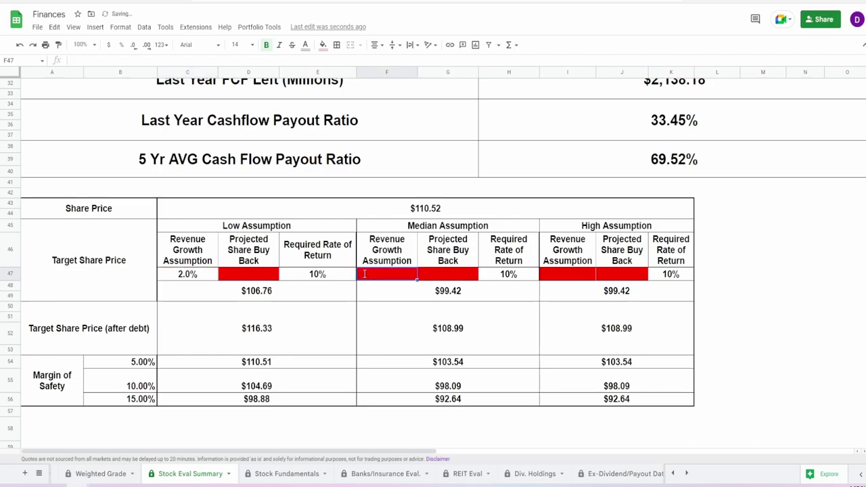
{"action": "type", "text": "3%"}
{"action": "left_click", "coordinate": [572, 276]}
{"action": "type", "text": "4%"}
{"action": "key", "text": "Return"}
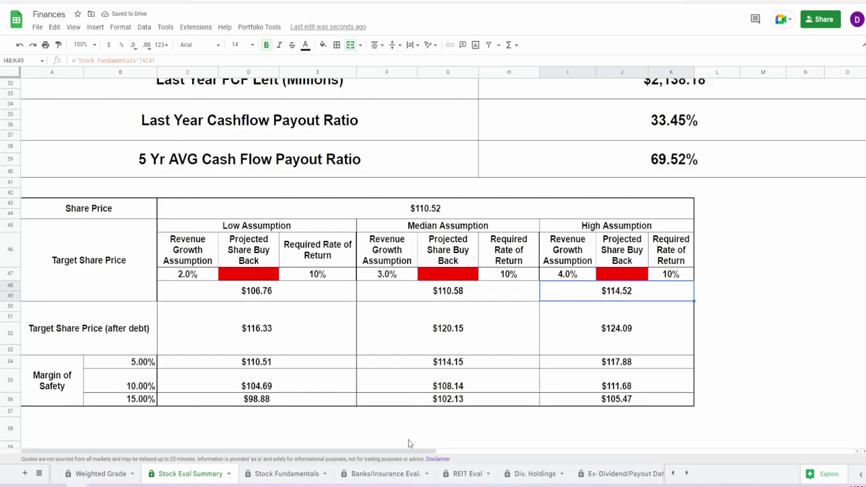
Step: Enter Low, Median and High share buyback assumptions of 2%, 3% and 4%
{"action": "left_click", "coordinate": [271, 278]}
{"action": "type", "text": "2%"}
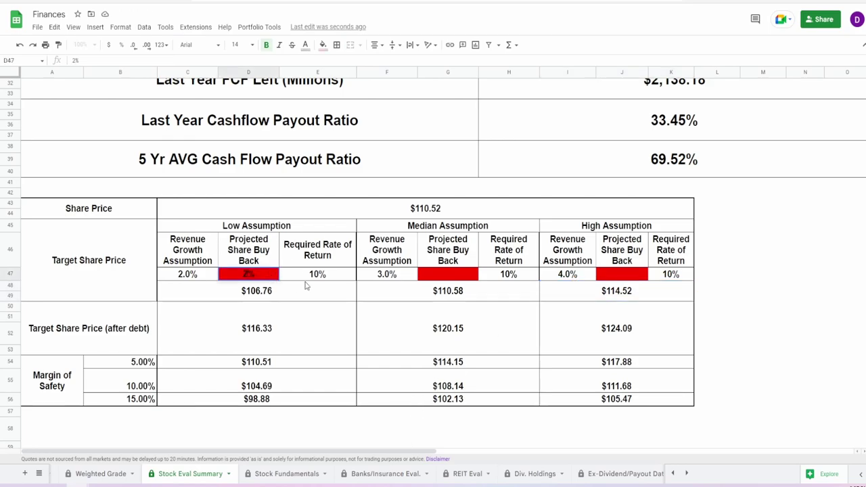
{"action": "key", "text": "Tab"}
{"action": "left_click", "coordinate": [434, 274]}
{"action": "type", "text": "3%"}
{"action": "key", "text": "Return"}
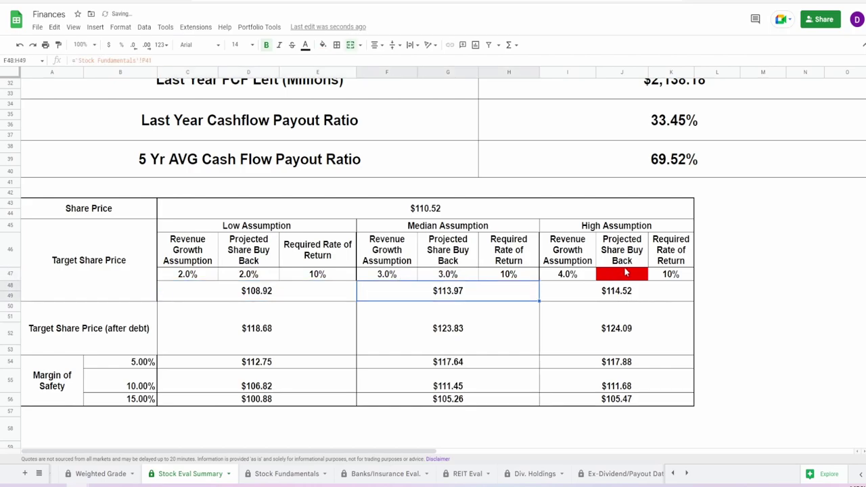
{"action": "left_click", "coordinate": [623, 274]}
{"action": "type", "text": "4%"}
{"action": "key", "text": "Return"}
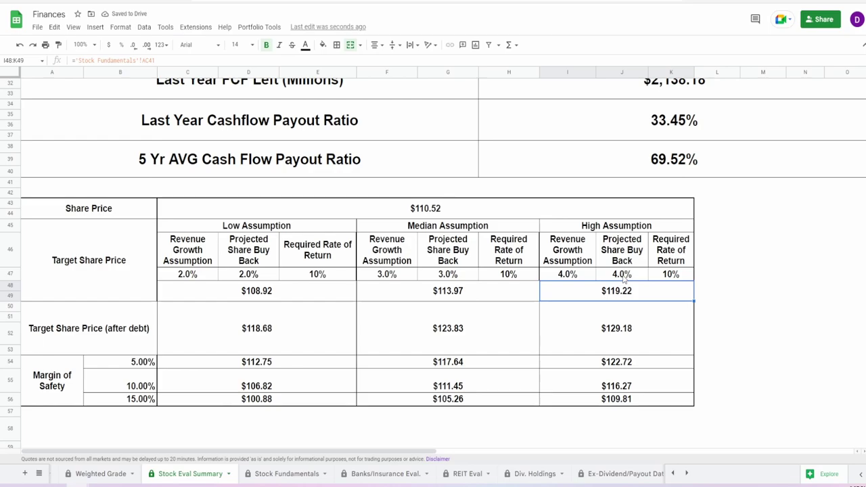
{"action": "left_click", "coordinate": [280, 295]}
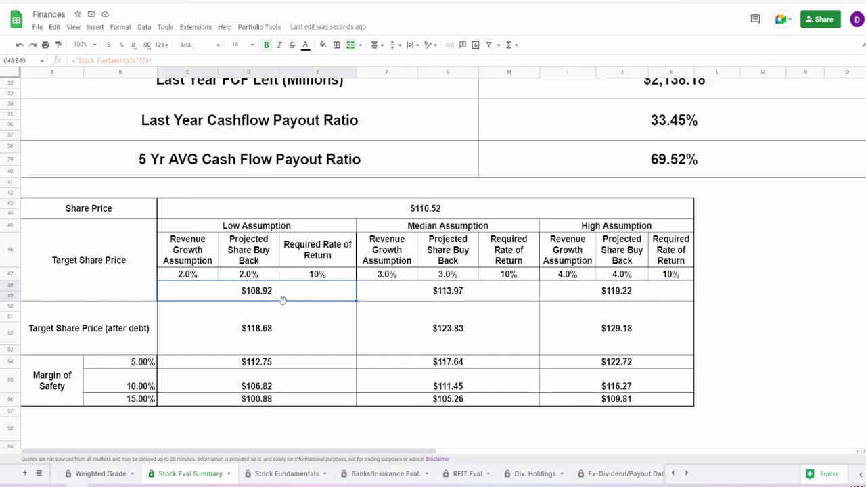
{"action": "left_click", "coordinate": [616, 300]}
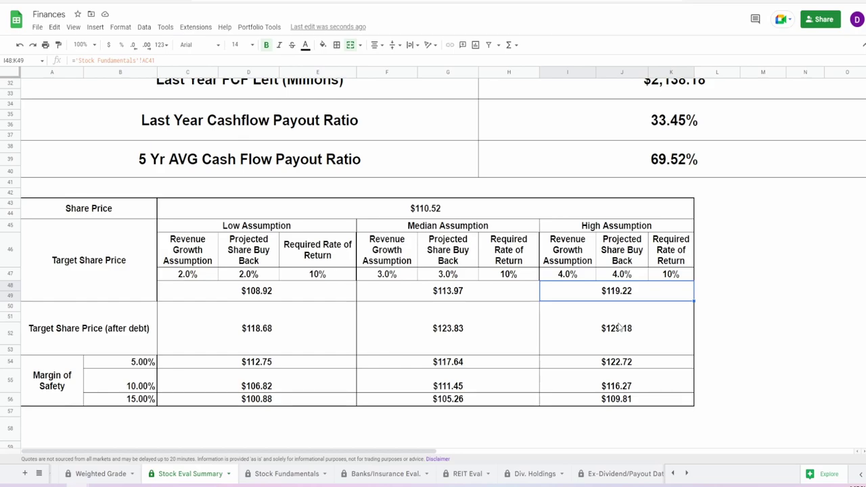
{"action": "left_click", "coordinate": [287, 326]}
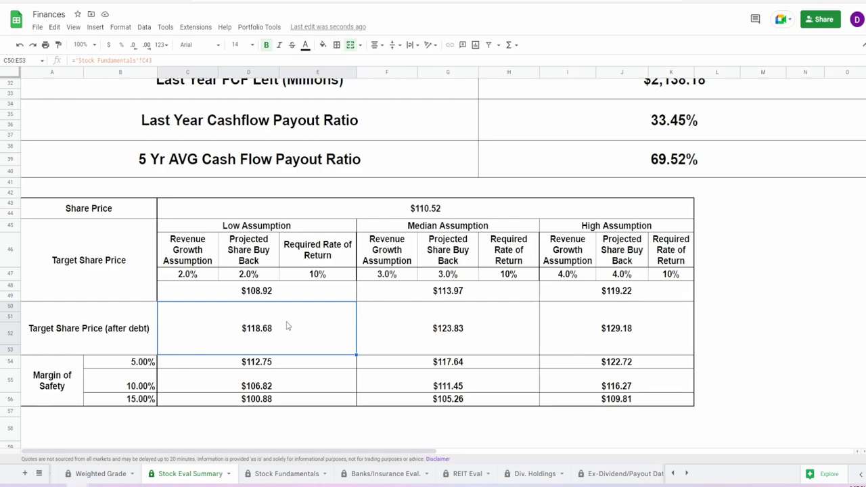
{"action": "left_click", "coordinate": [617, 339]}
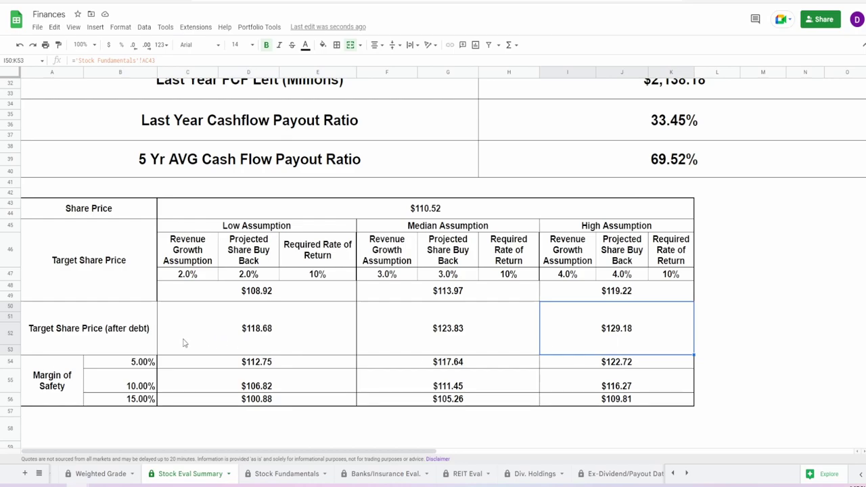
{"action": "left_click_drag", "start_coordinate": [154, 364], "coordinate": [151, 399]}
{"action": "left_click", "coordinate": [227, 404]}
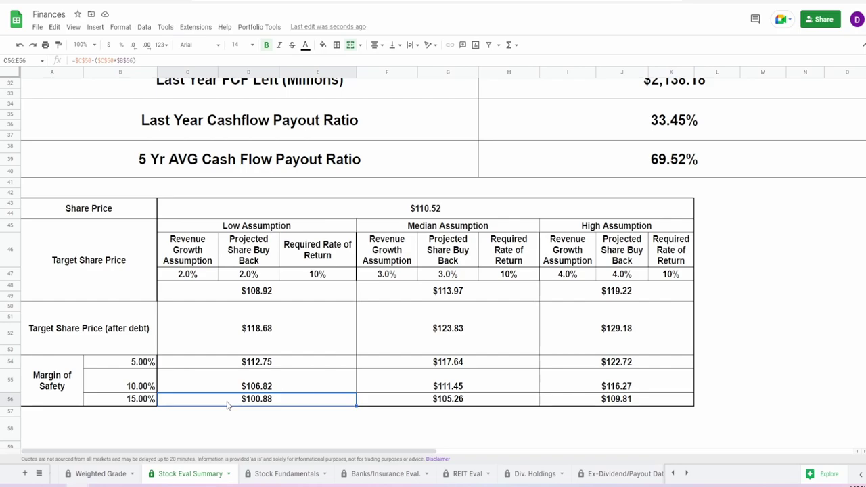
{"action": "left_click", "coordinate": [560, 368]}
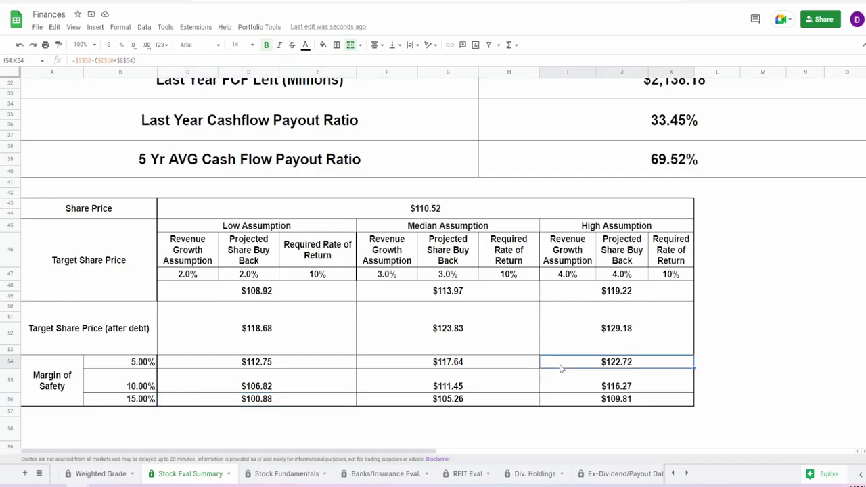
{"action": "left_click", "coordinate": [293, 297]}
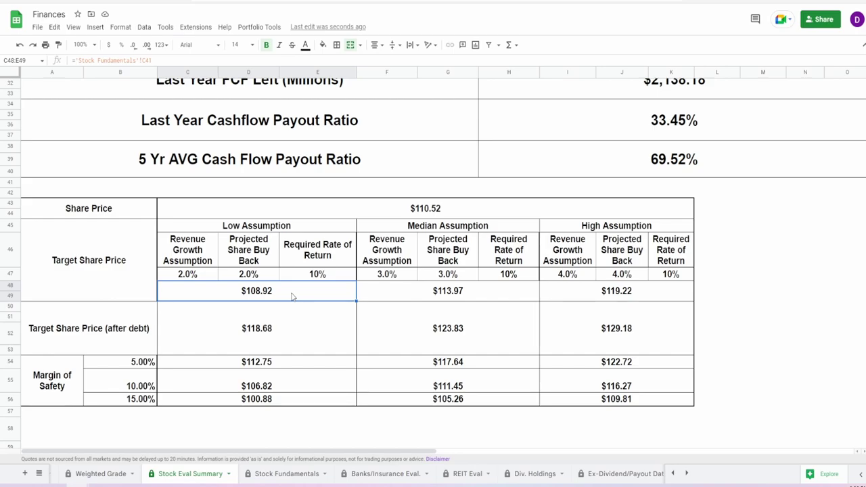
{"action": "left_click", "coordinate": [254, 400]}
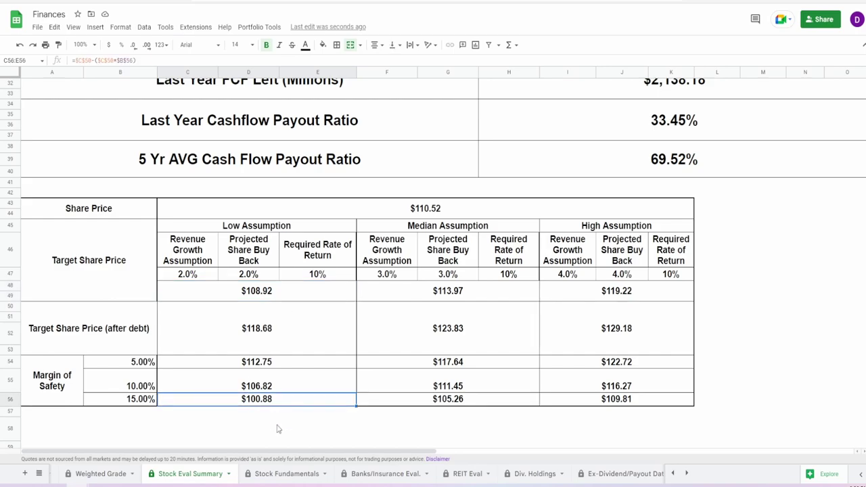
{"action": "left_click", "coordinate": [255, 387]}
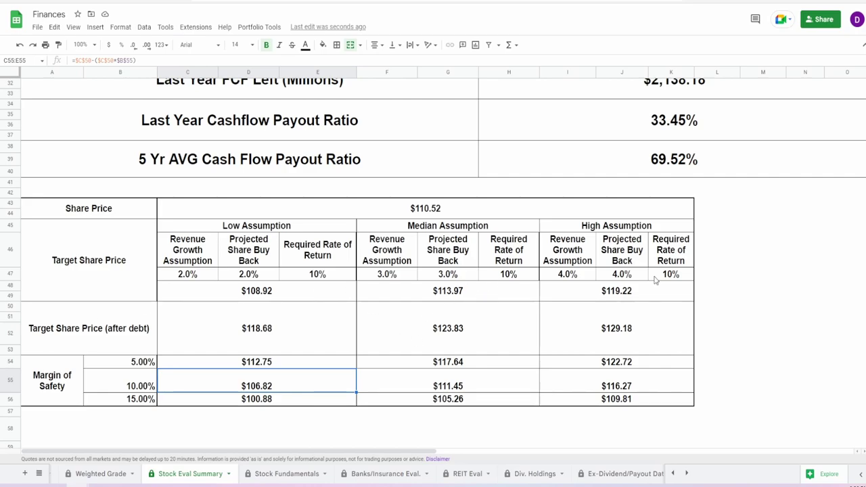
{"action": "left_click", "coordinate": [100, 473]}
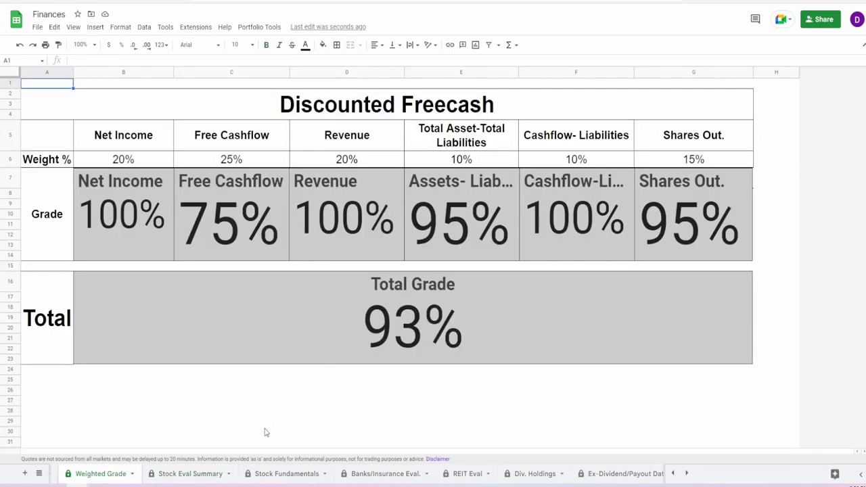
{"action": "left_click", "coordinate": [199, 473]}
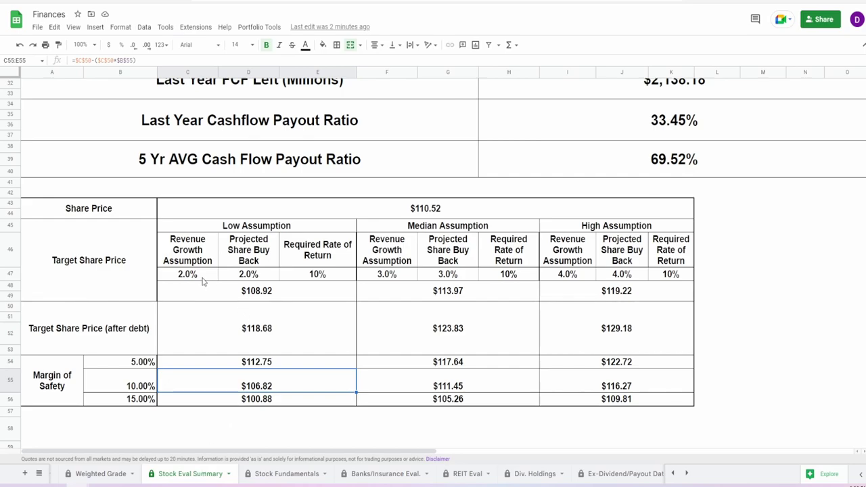
{"action": "left_click_drag", "start_coordinate": [203, 278], "coordinate": [628, 274]}
{"action": "left_click", "coordinate": [628, 274]}
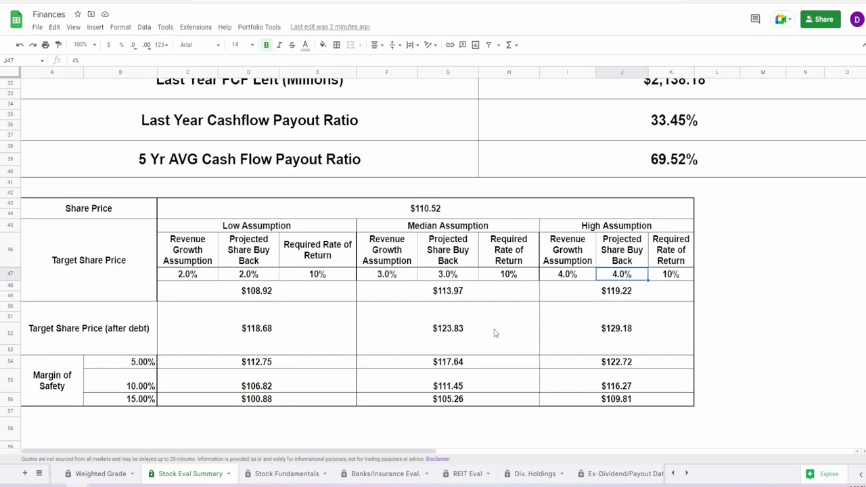
{"action": "key", "text": "ctrl+shift+Page_Down"}
{"action": "key", "text": "ctrl+shift+Page_Down"}
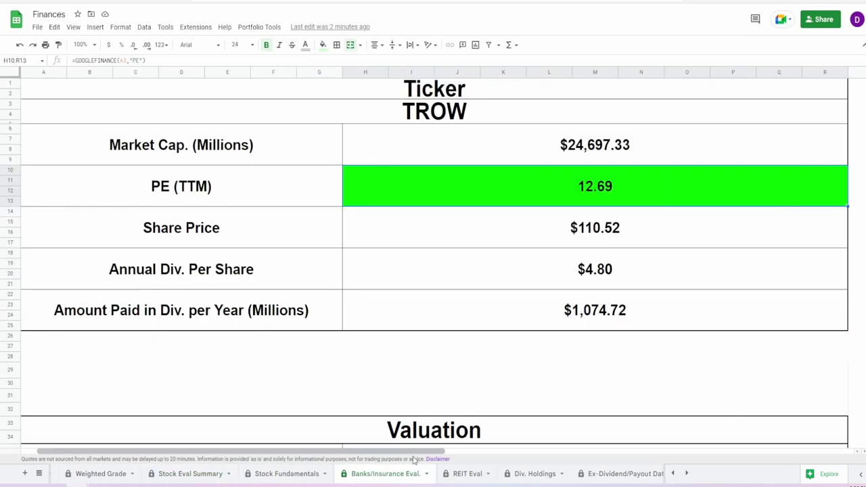
{"action": "left_click", "coordinate": [465, 475]}
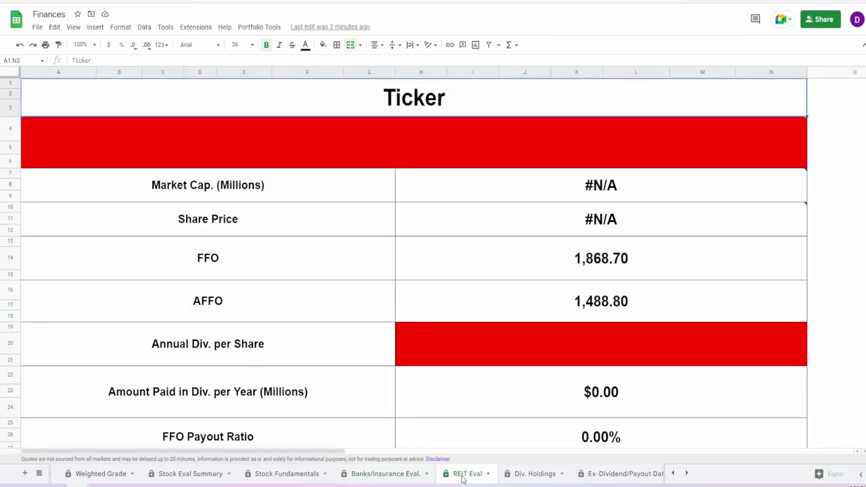
{"action": "left_click", "coordinate": [531, 477]}
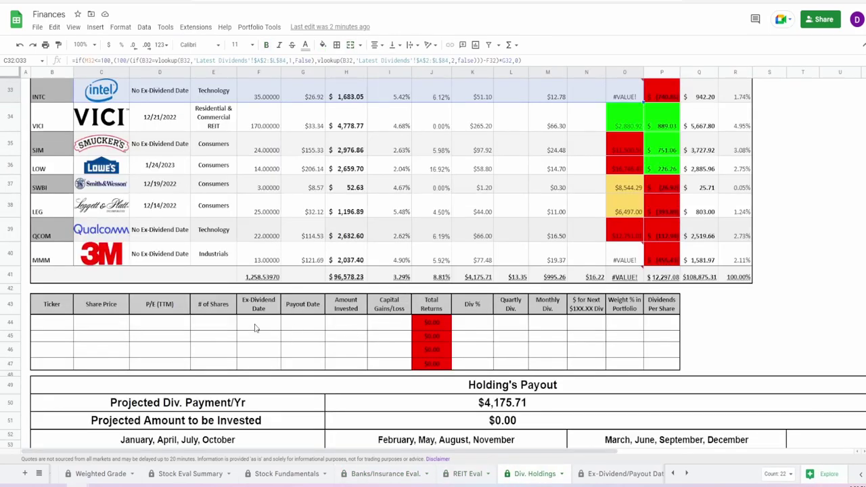
{"action": "left_click", "coordinate": [190, 476]}
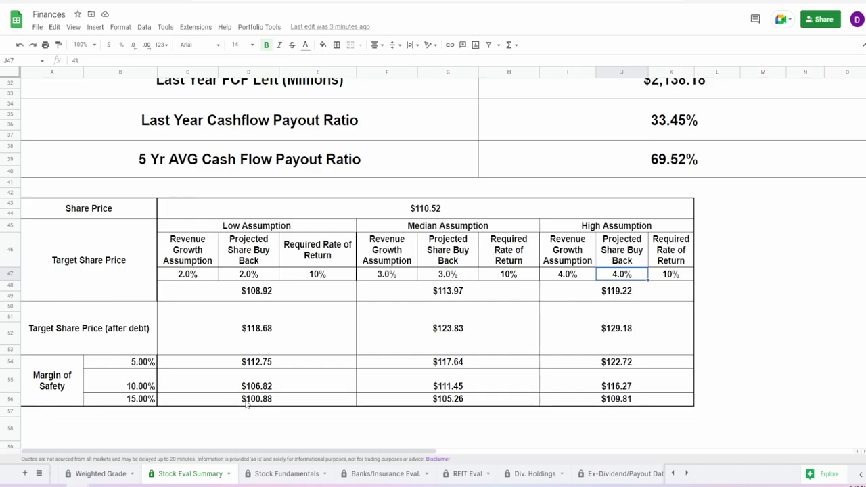
Step: Inspect the formulas for annual dividend per share, shares for monthly income, and annual, quarterly and monthly dividends
{"action": "scroll", "coordinate": [247, 404], "scroll_direction": "down", "scroll_amount": 5}
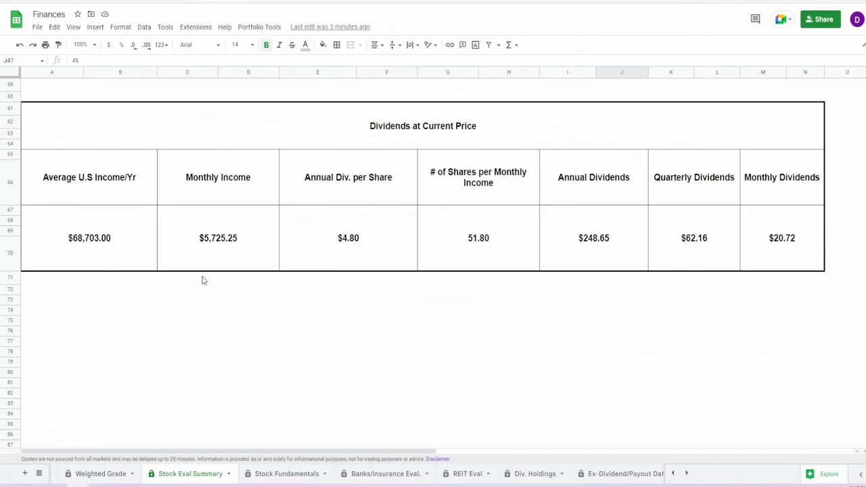
{"action": "left_click", "coordinate": [414, 248]}
{"action": "left_click", "coordinate": [476, 257]}
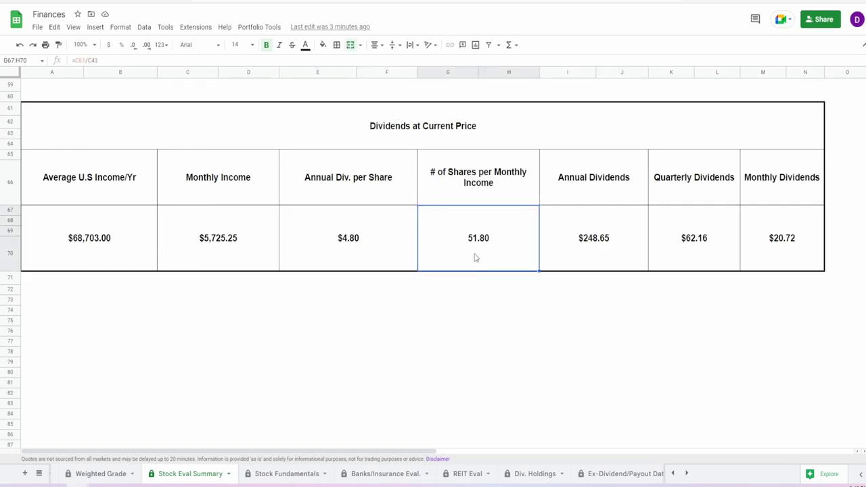
{"action": "left_click", "coordinate": [574, 256]}
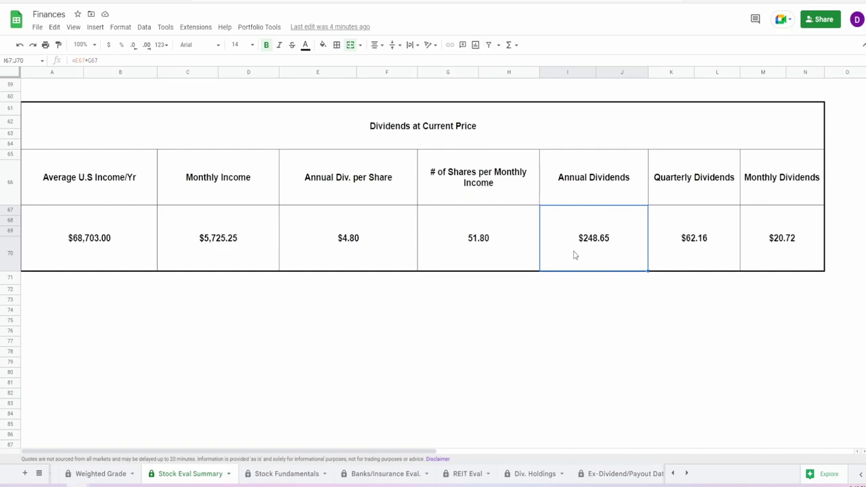
{"action": "left_click", "coordinate": [690, 255]}
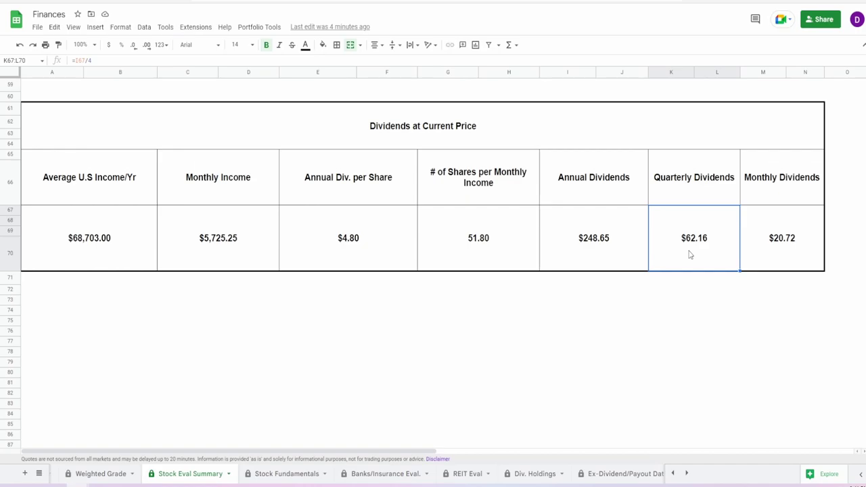
{"action": "left_click", "coordinate": [789, 246]}
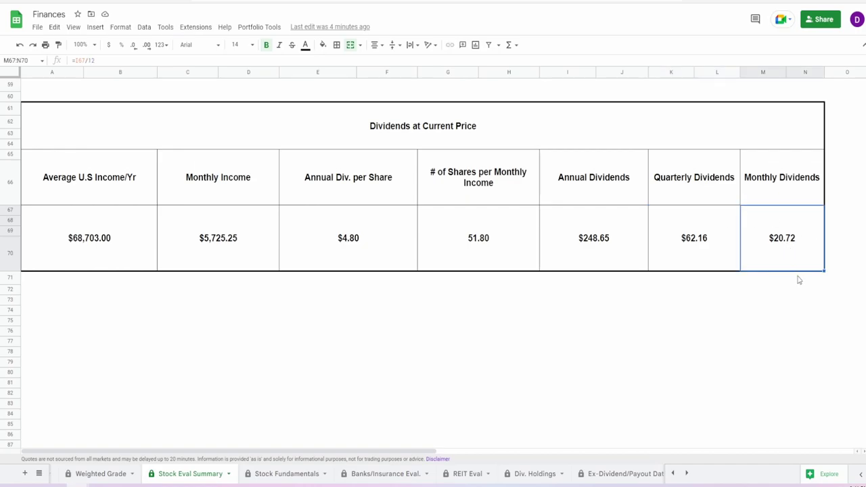